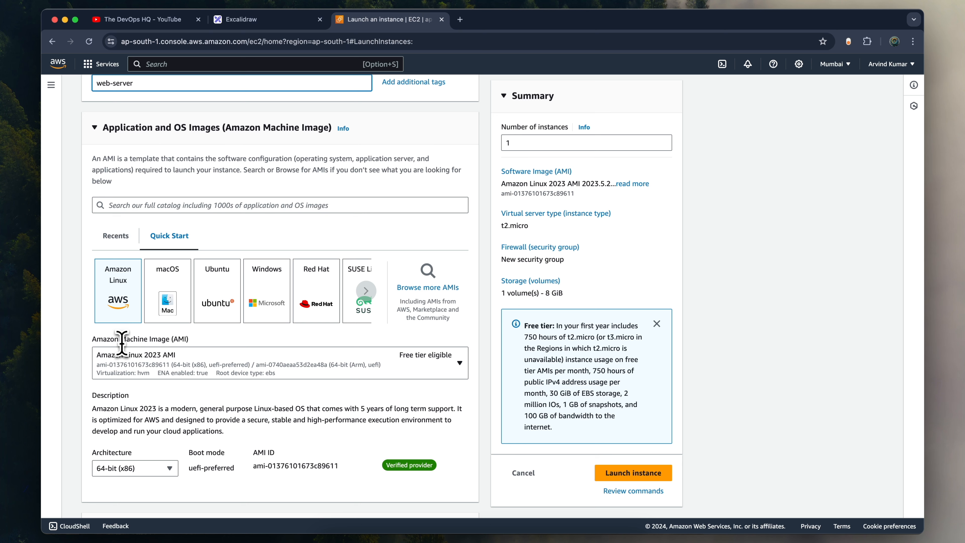
- Select the existing key pair dev for logging in to the new web-server instance
scroll(116, 299, "down", 10)
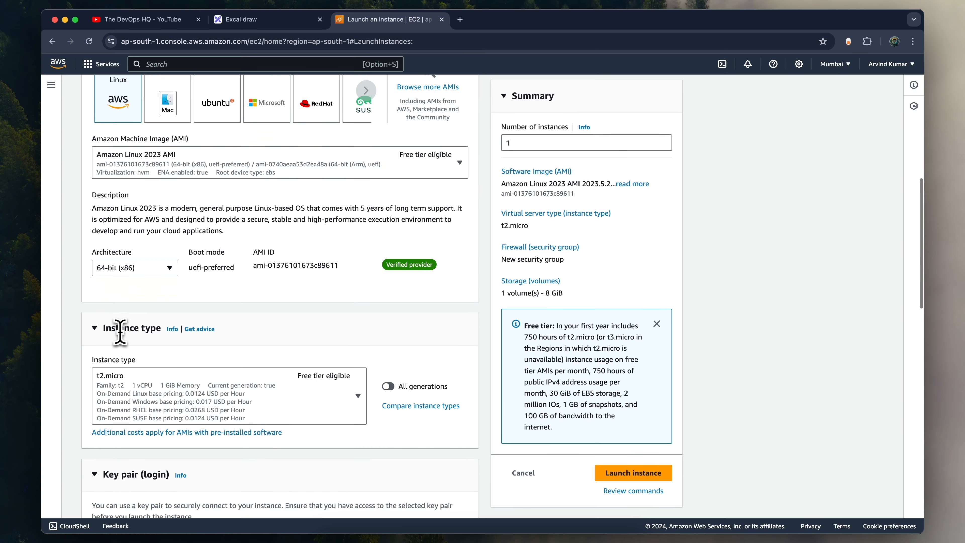
scroll(152, 327, "down", 4)
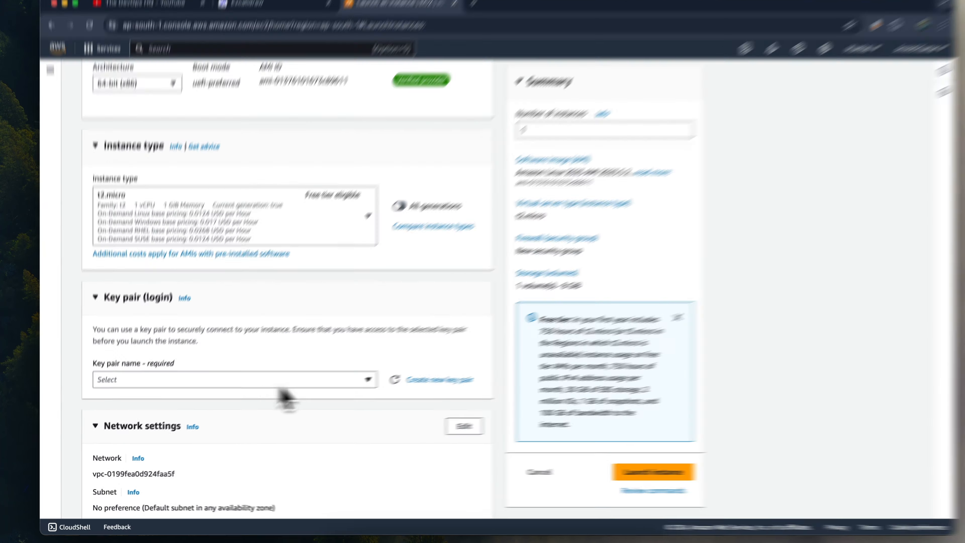
left_click(342, 380)
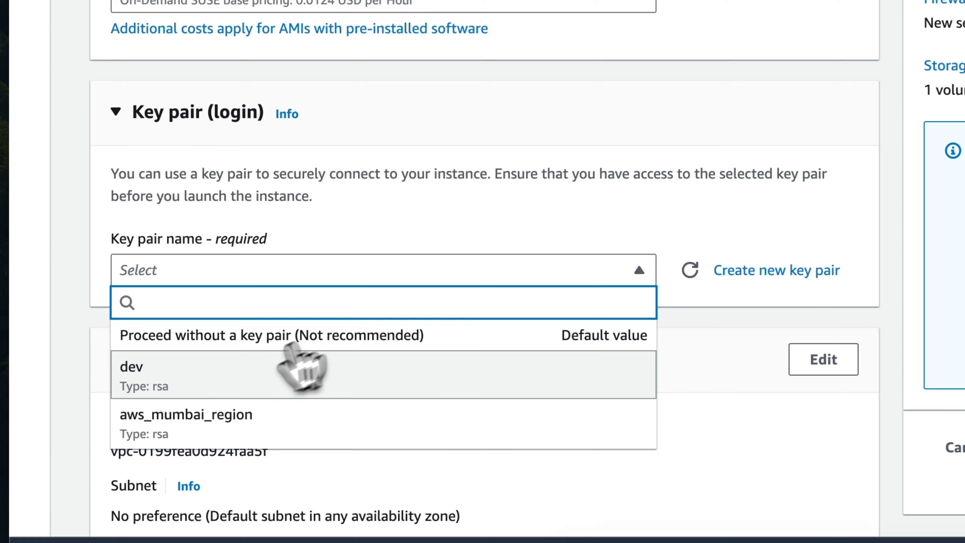
left_click(192, 431)
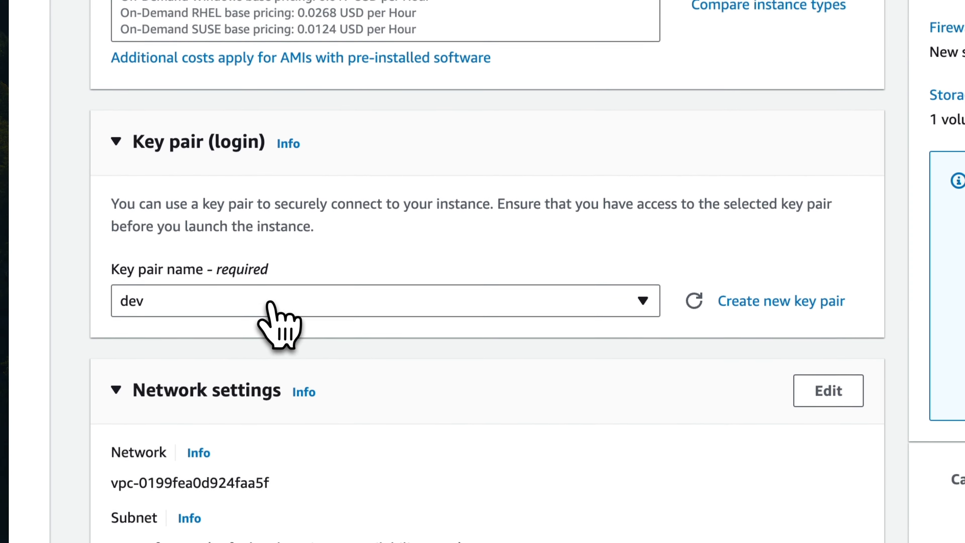
- Set the number of instances to launch to 3
scroll(262, 262, "down", 2)
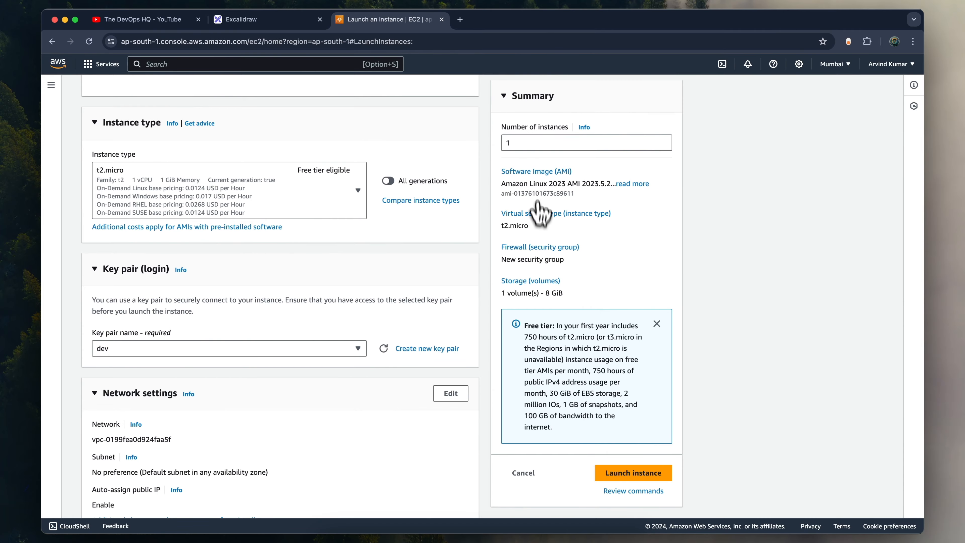
left_click(524, 144)
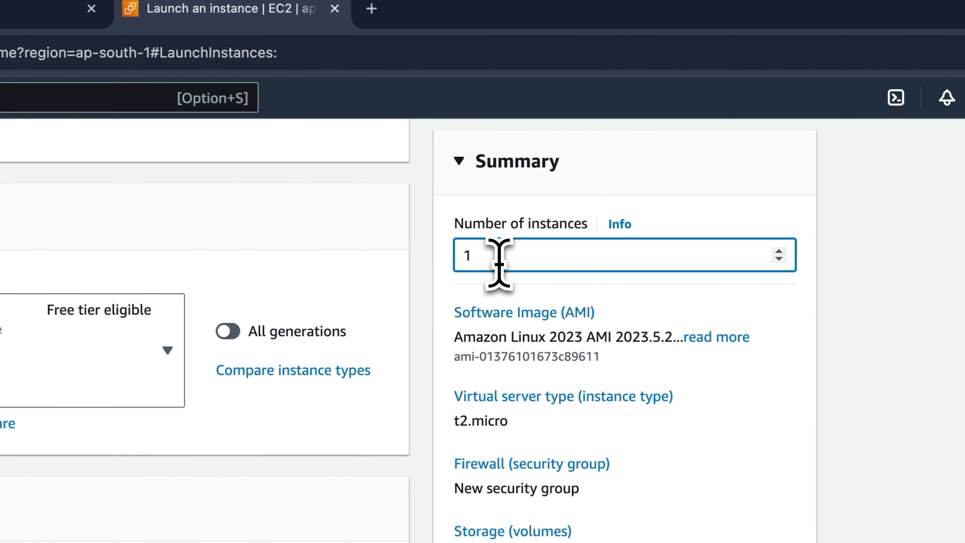
key("BackSpace")
type("3")
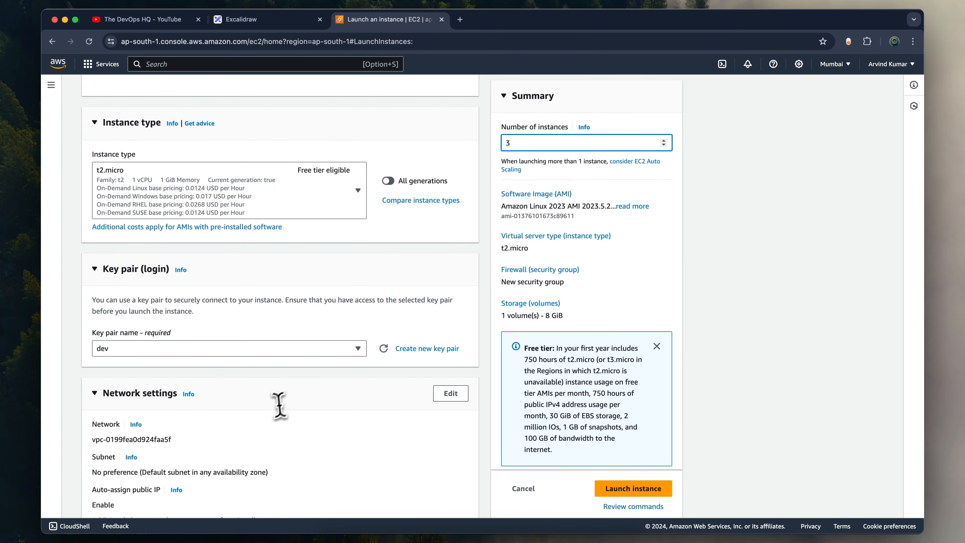
- Allow HTTPS and HTTP traffic from the internet in the new security group and launch the instances
scroll(280, 405, "down", 10)
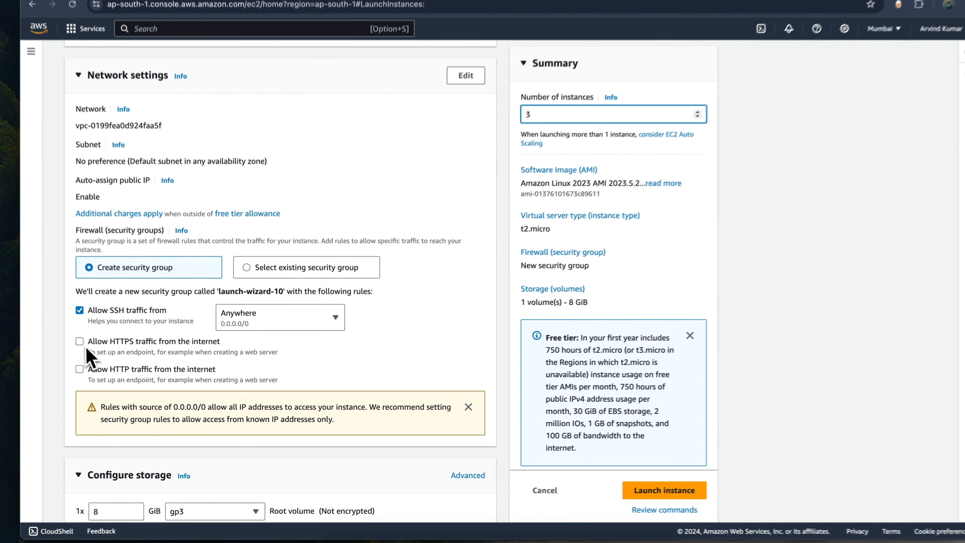
left_click(80, 341)
left_click(79, 369)
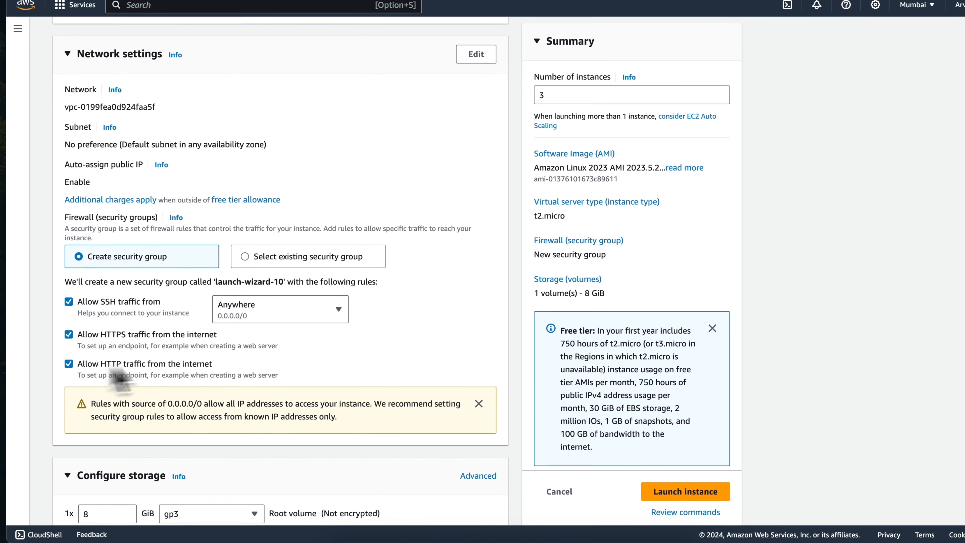
scroll(277, 381, "down", 1)
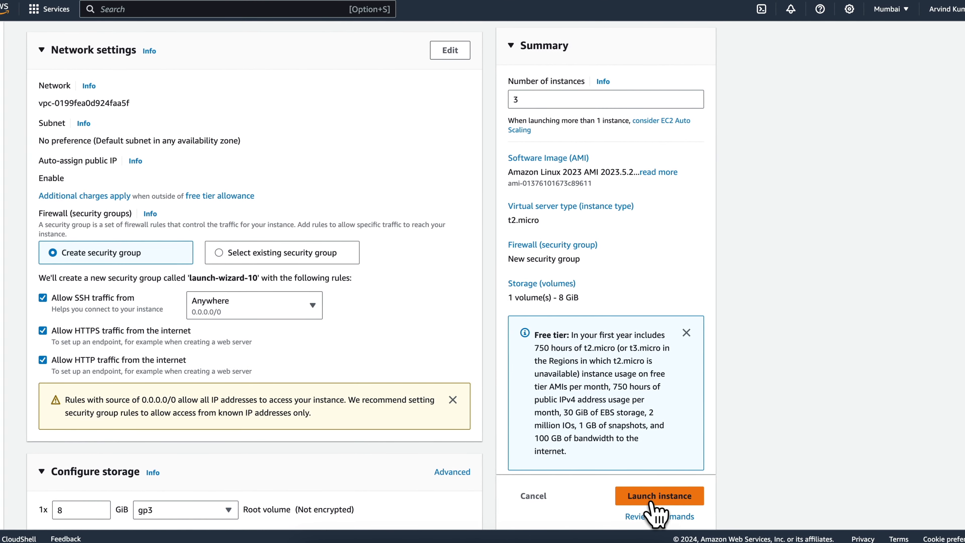
left_click(651, 499)
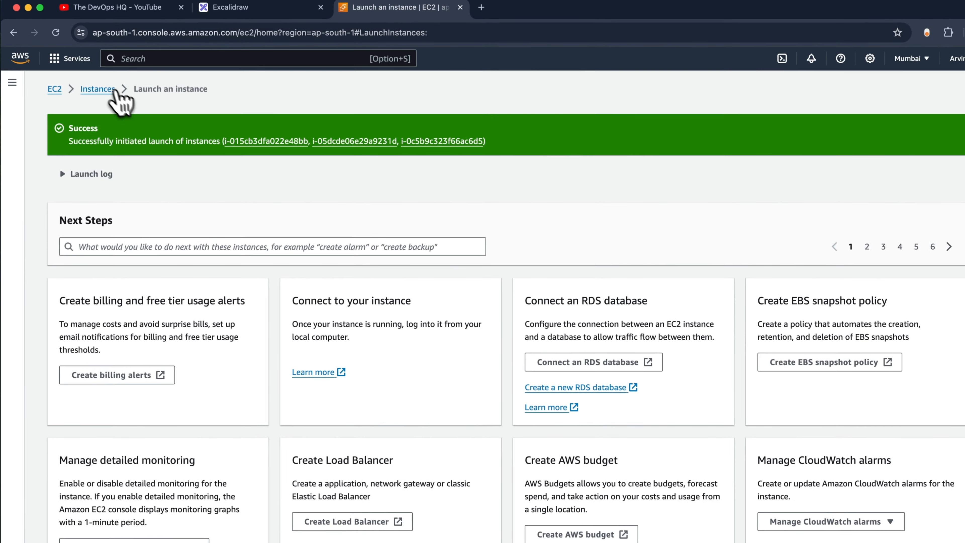
- Open the list of EC2 instances and refresh the states of the new web-server instances
left_click(76, 39)
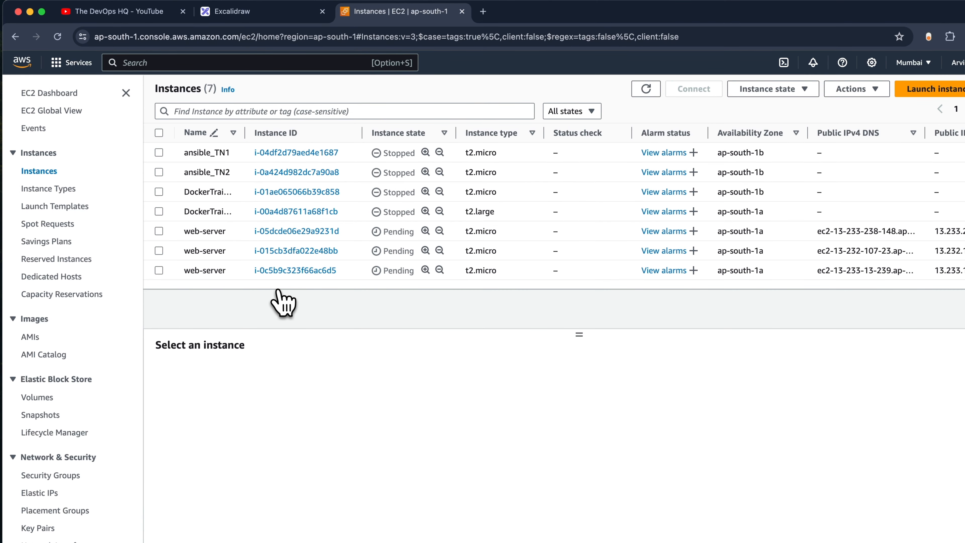
left_click(646, 89)
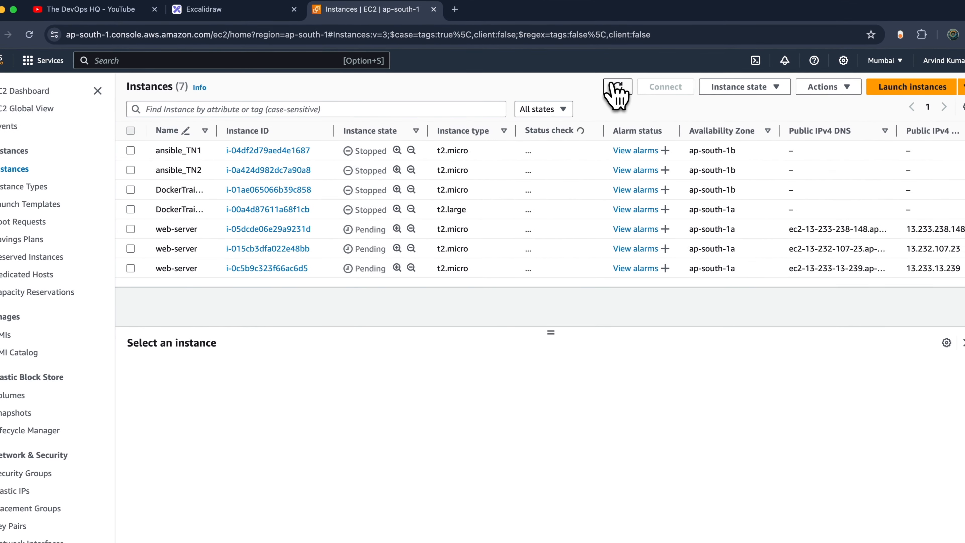
left_click(617, 88)
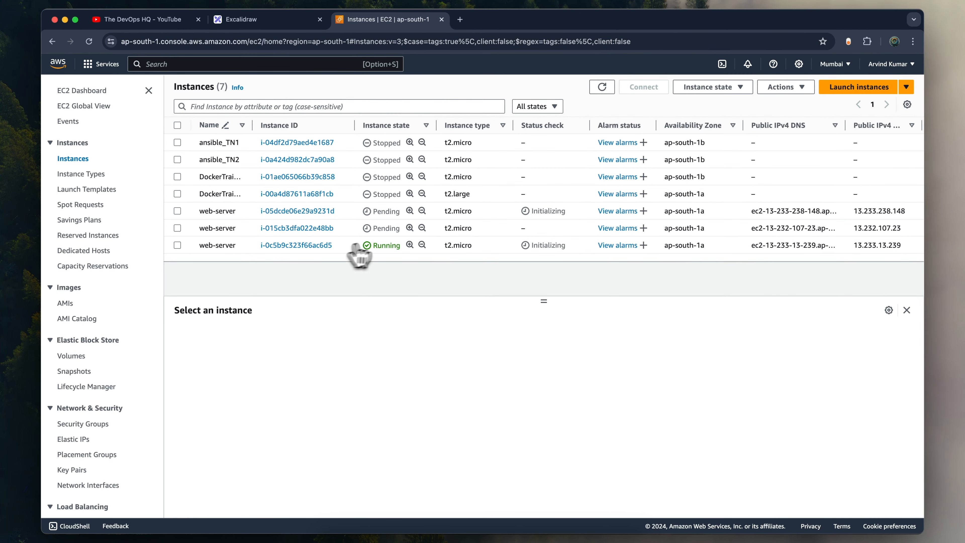
- Open an EC2 Instance Connect session to web-server i-0c5b9c323f66ac6d5, close the leftover connection page and return to the instances list
left_click(178, 246)
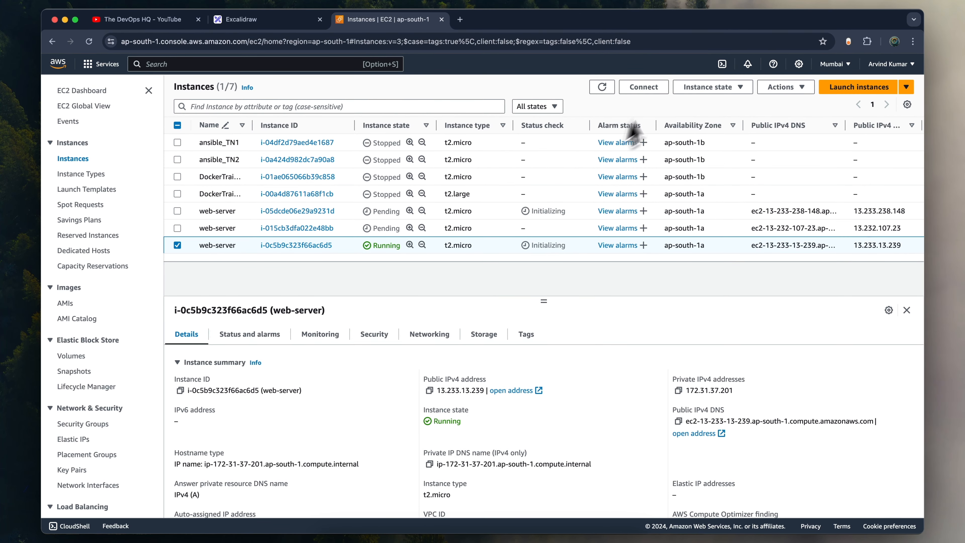
left_click(643, 89)
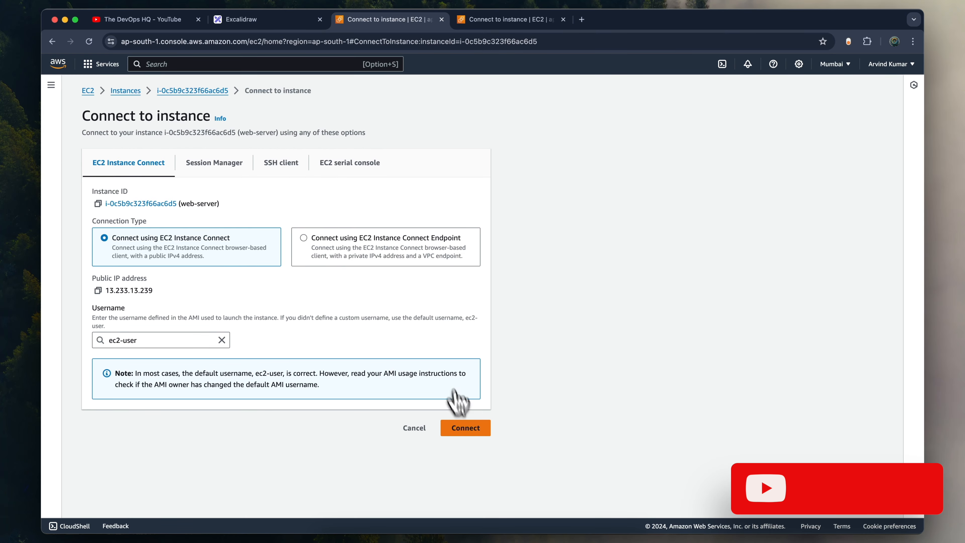
left_click(464, 427)
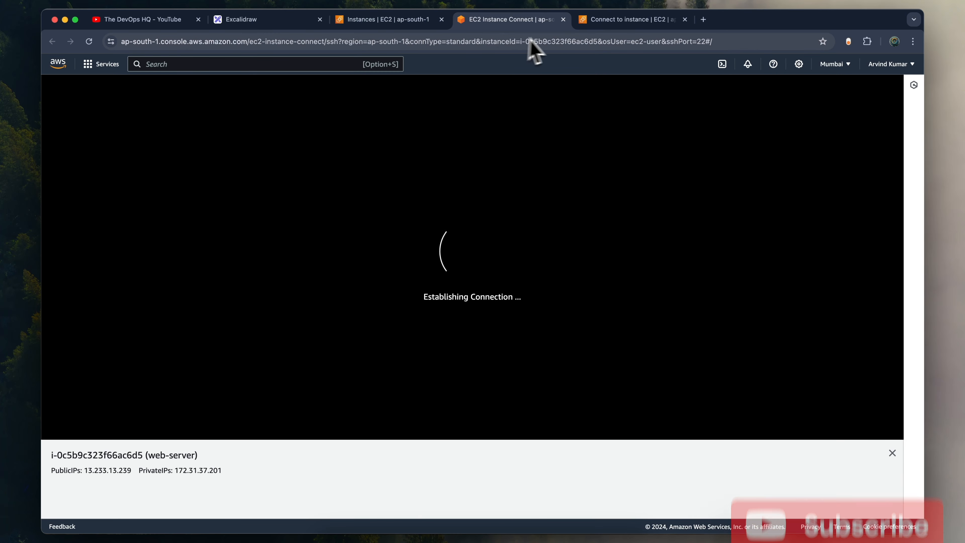
left_click(685, 19)
left_click(395, 19)
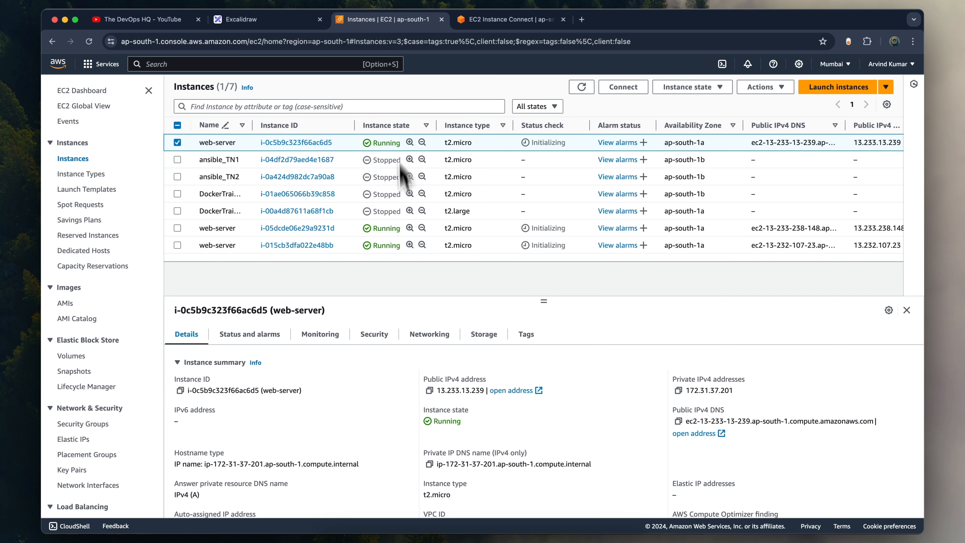
- Open an EC2 Instance Connect session to web-server i-05dcde06e29a9231d only, close its connection page and return to the instances list
left_click(177, 143)
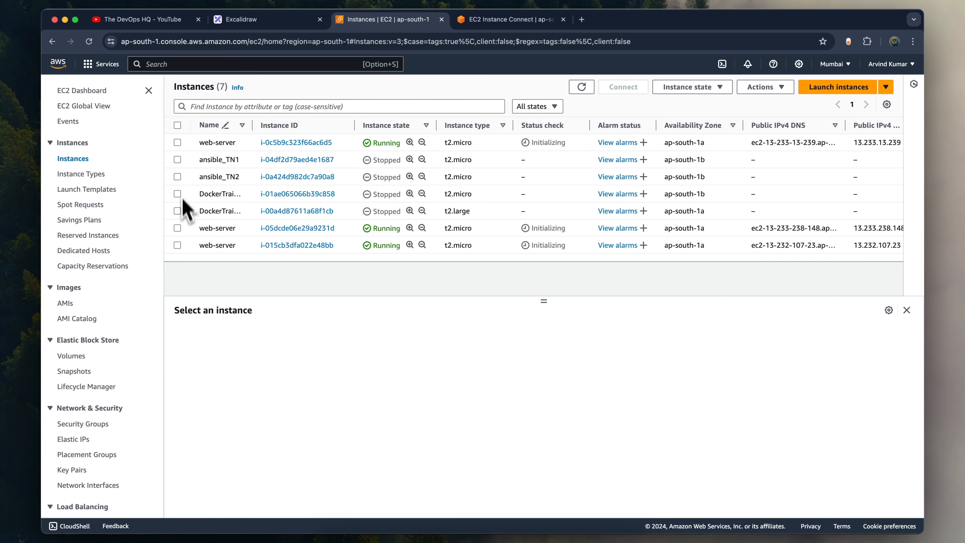
left_click(177, 228)
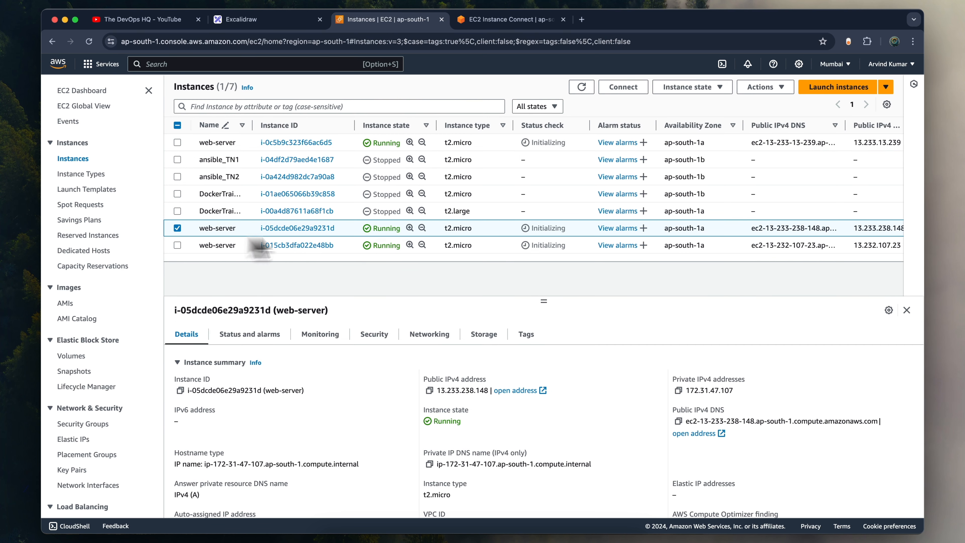
left_click(623, 86)
left_click(465, 428)
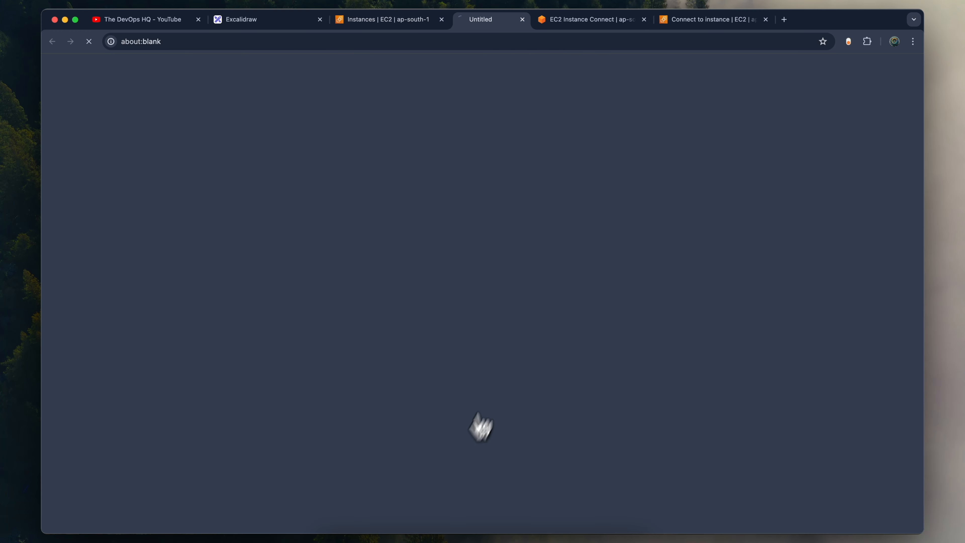
left_click(771, 21)
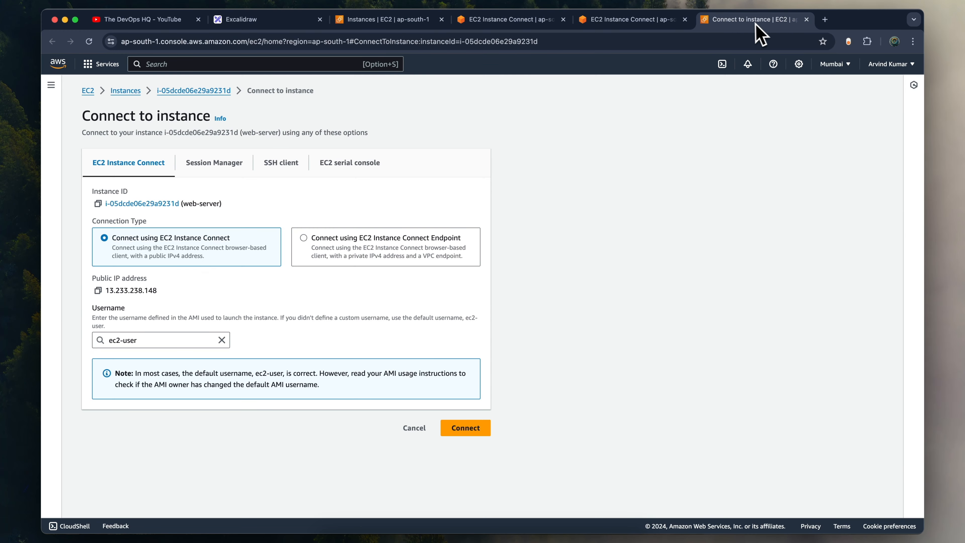
left_click(806, 20)
left_click(382, 20)
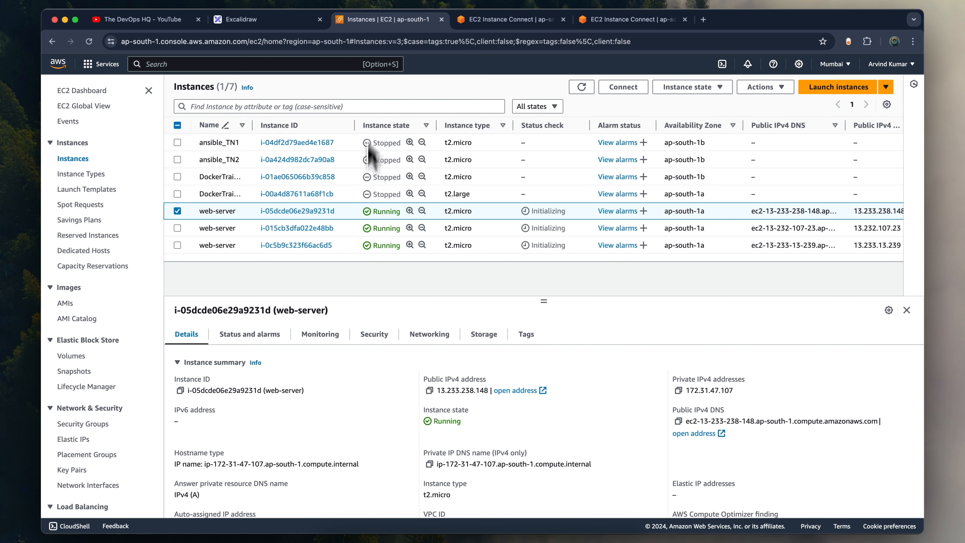
- Open an EC2 Instance Connect session to web-server i-015cb3dfa022e48bb only and close its leftover connection page
left_click(178, 213)
left_click(178, 229)
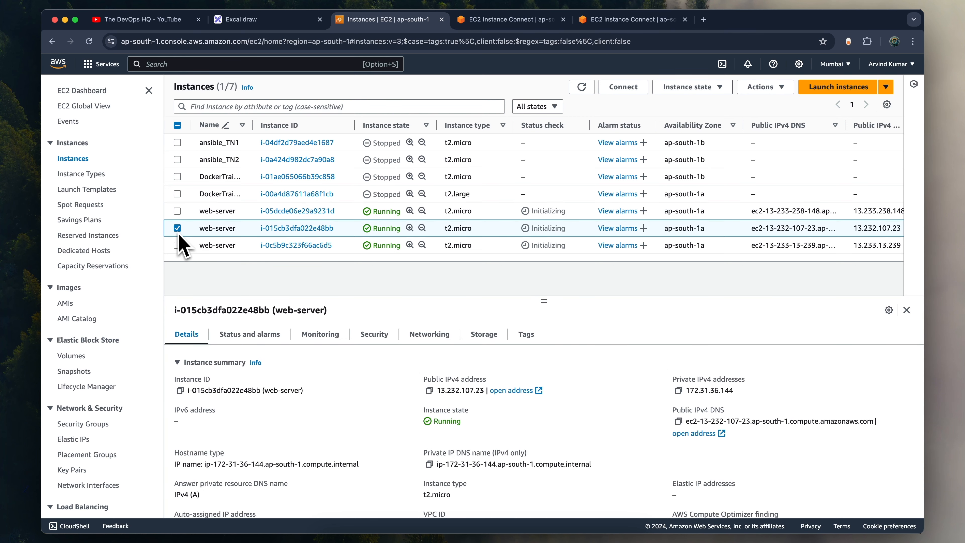
left_click(624, 86)
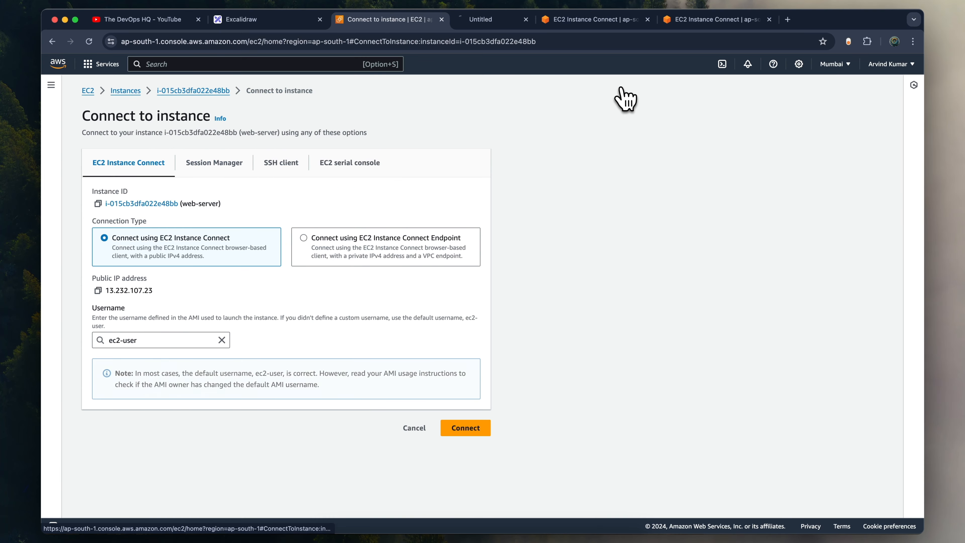
left_click(470, 429)
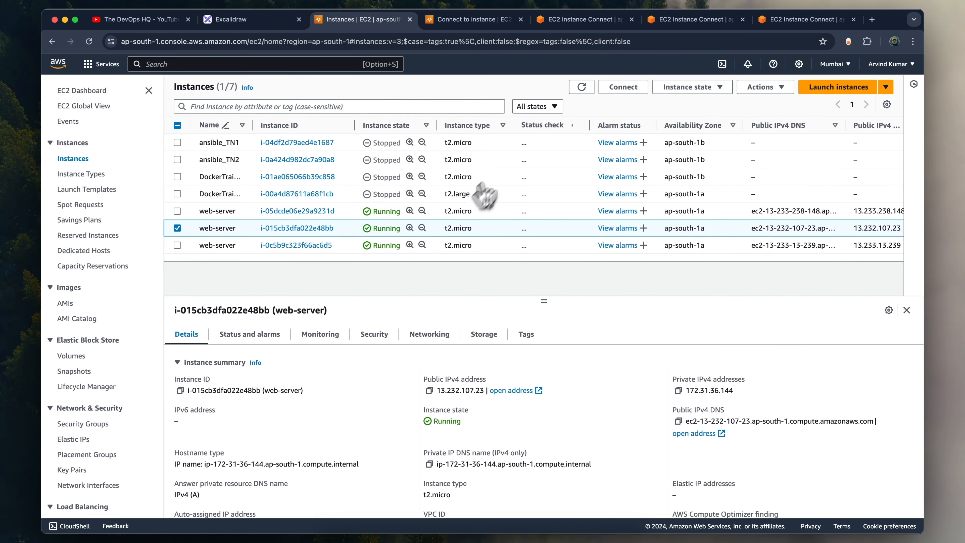
left_click(498, 25)
key("super+w")
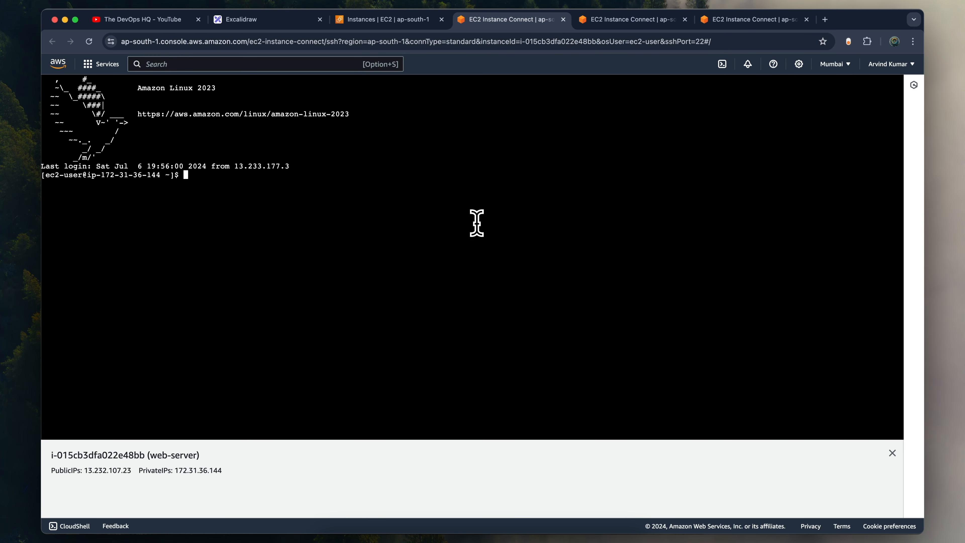
- Install the Apache web server on i-015cb3dfa022e48bb with sudo yum install httpd -y, correcting any misspelling in the command
key("Return")
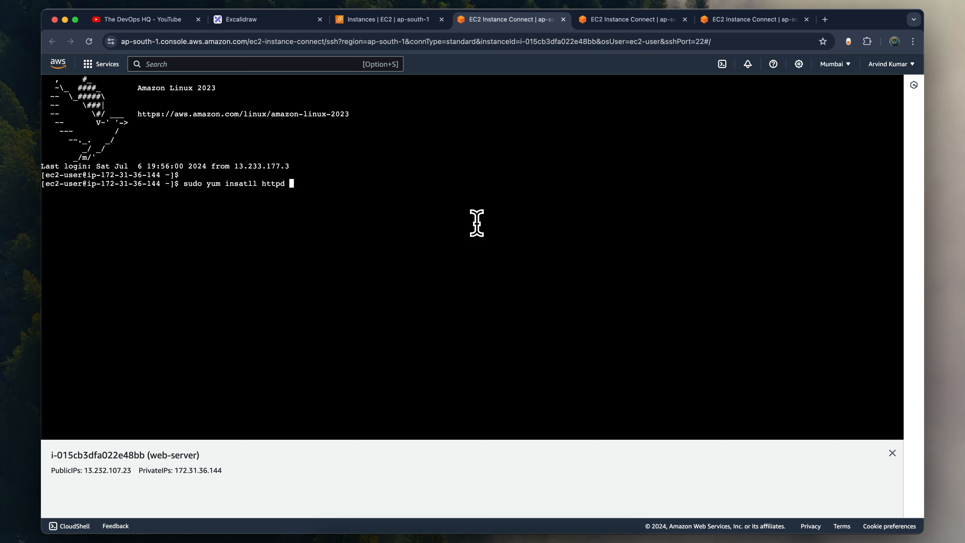
key("Return")
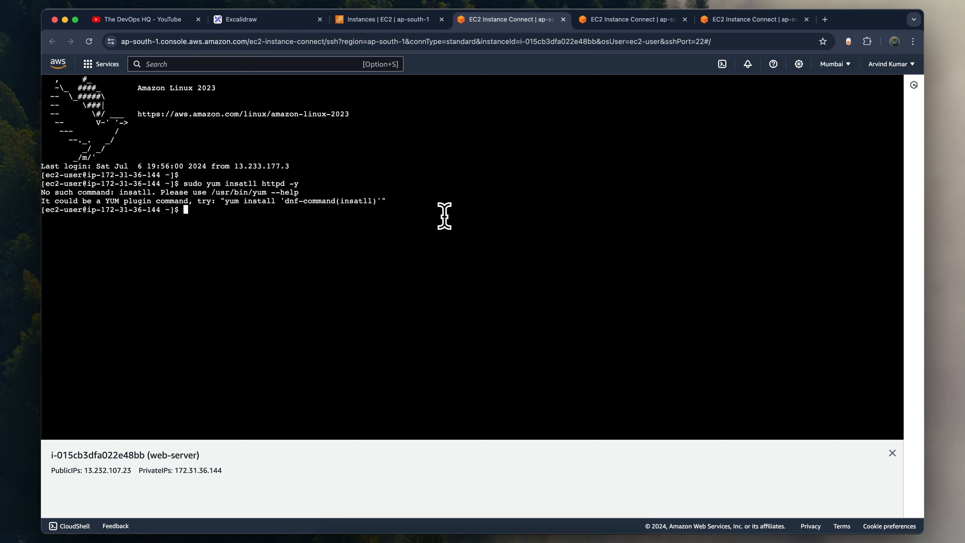
key("Up")
key("Left")
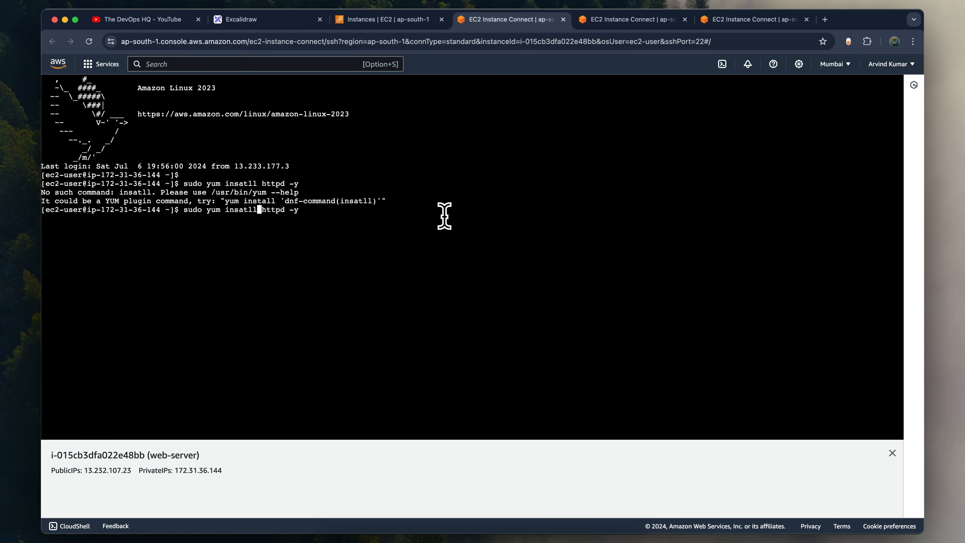
key("BackSpace")
key("Right")
type("a")
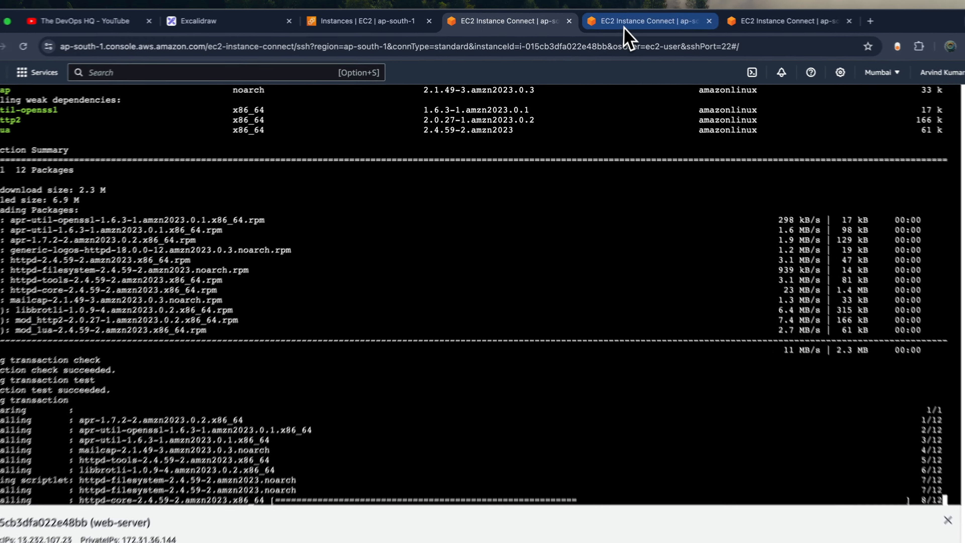
- Switch to the i-05dcde06e29a9231d session and install the Apache web server with sudo yum install httpd -y
key("ctrl+Tab")
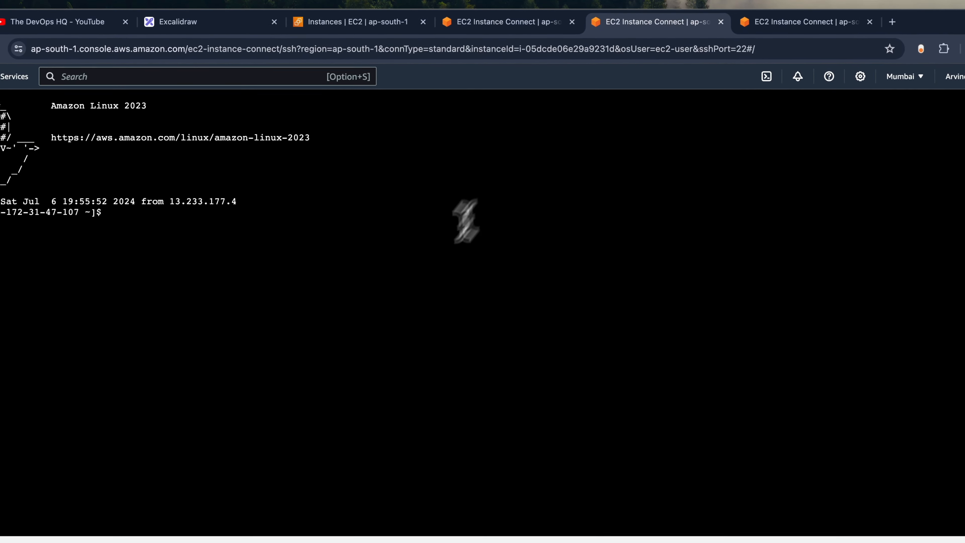
key("Return")
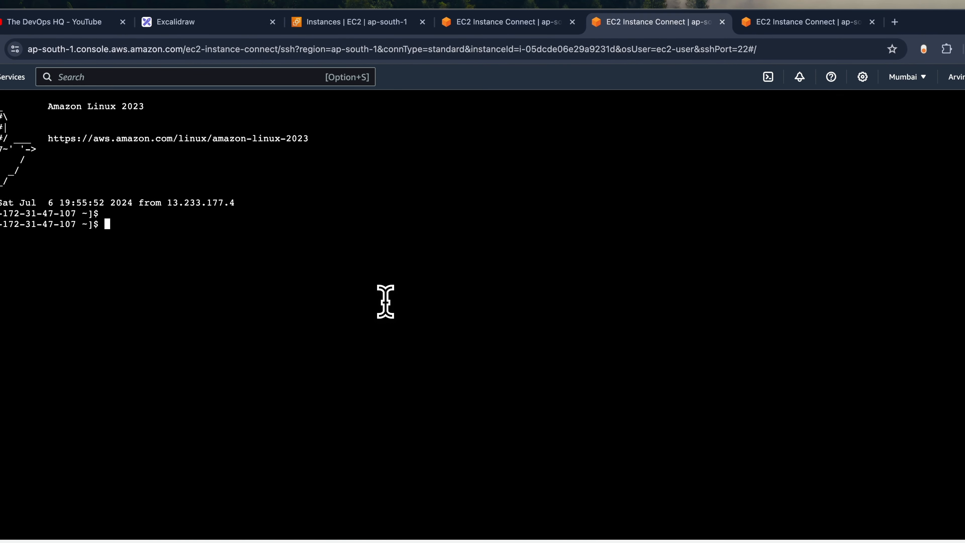
type("sudo yum instal")
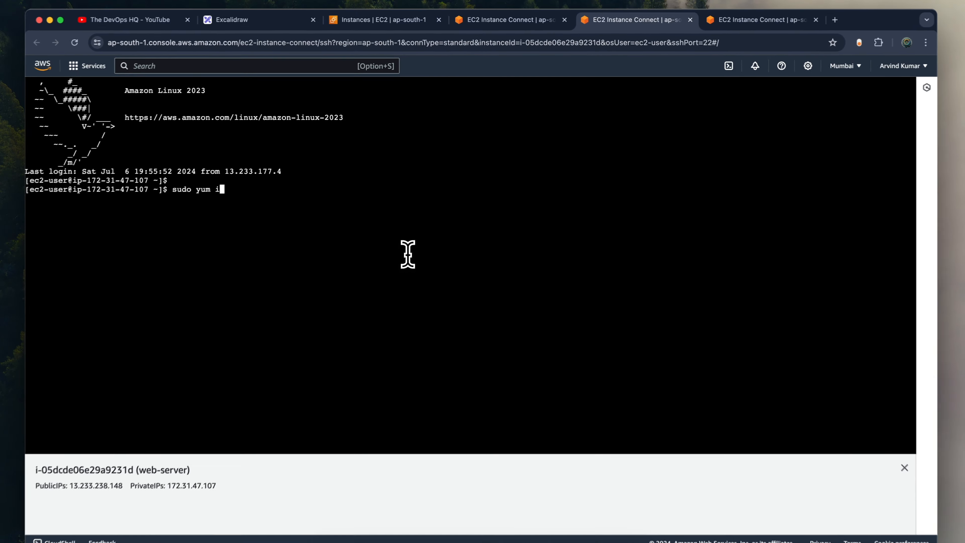
type("l")
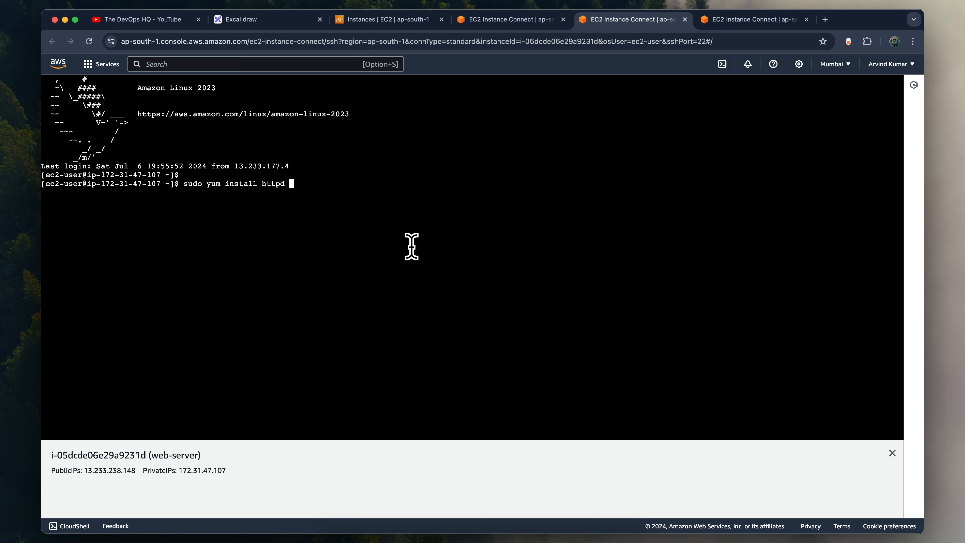
key("Return")
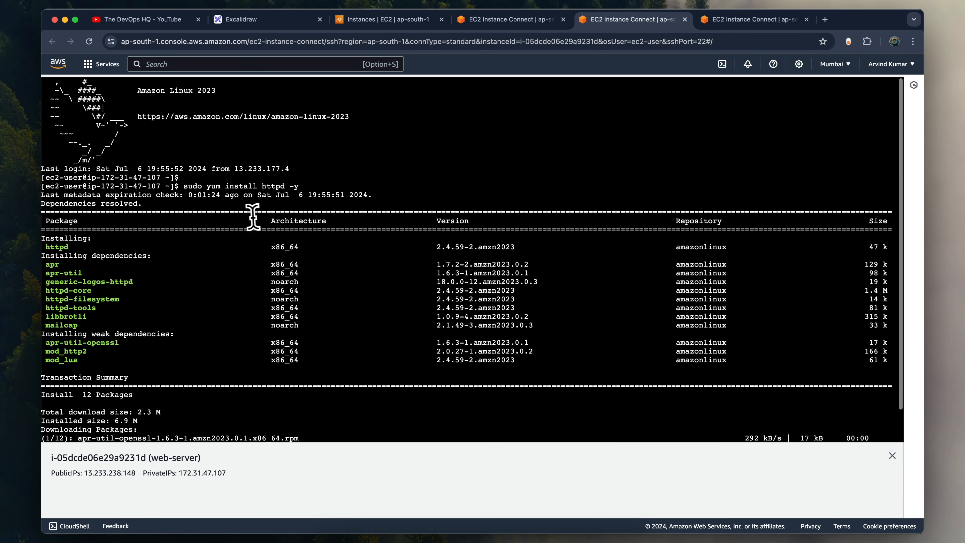
- Copy the sudo yum install httpd -y command and run it in the i-0c5b9c323f66ac6d5 session
left_click_drag(183, 185, 298, 185)
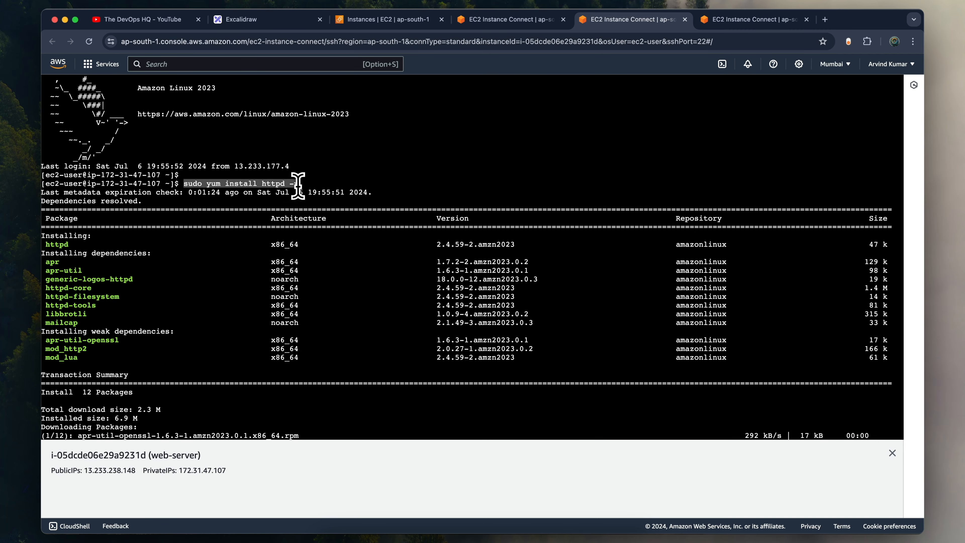
key("super+c")
left_click(715, 19)
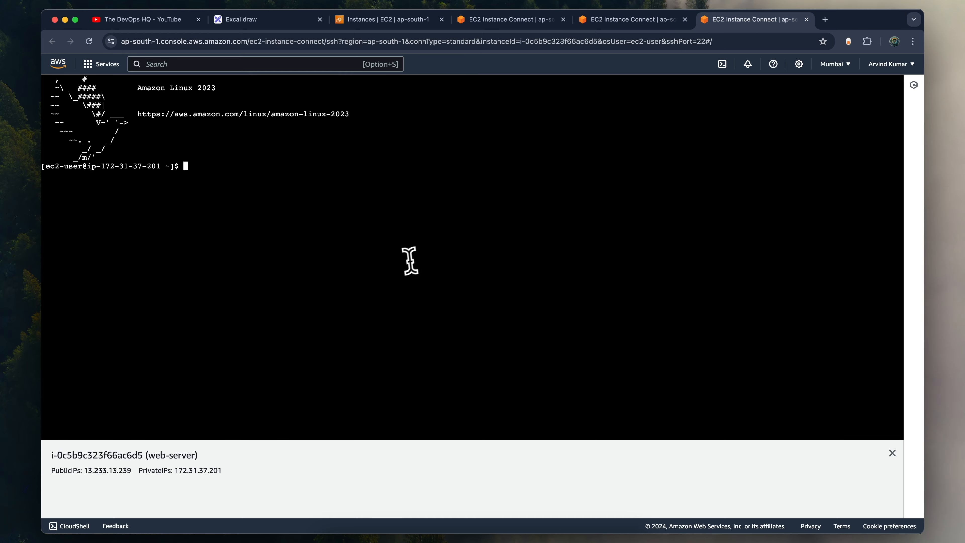
key("super+v")
key("Return")
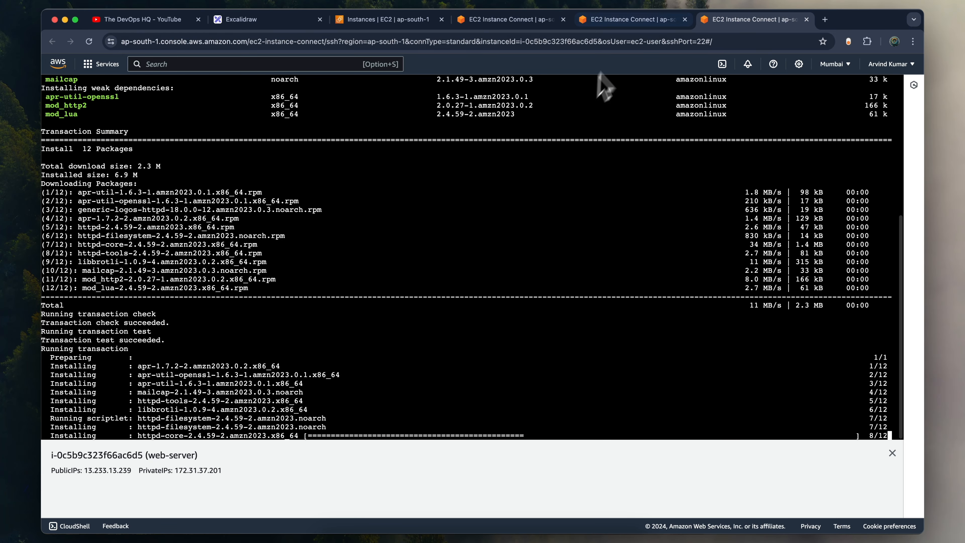
- Return to the i-015cb3dfa022e48bb session and clear its terminal
left_click(624, 22)
left_click(534, 19)
key("Return")
key("Return")
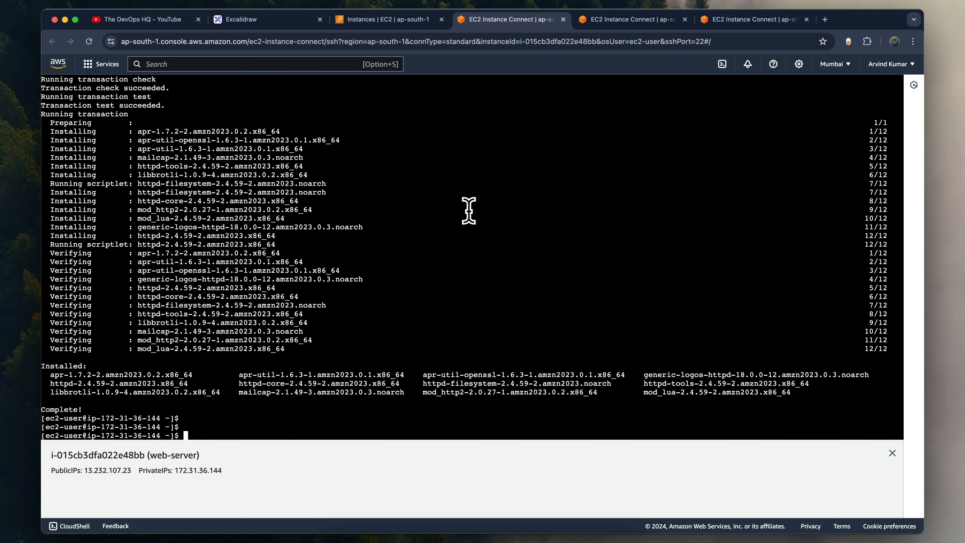
key("ctrl+l")
key("Return")
key("Return")
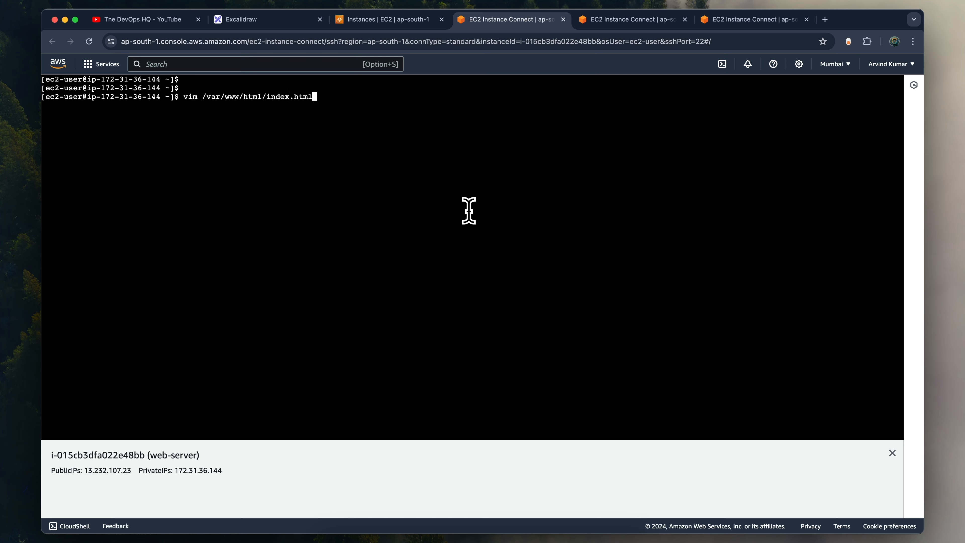
- Open /var/www/html/index.html in vim and insert the full HTML code copied from the haproxy-lb index.html in the code editor
key("Return")
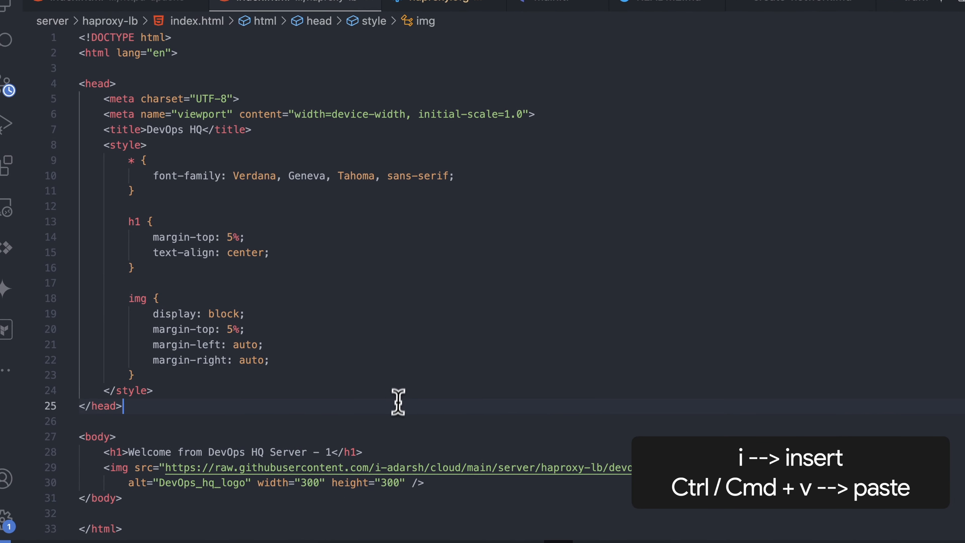
key("super+a")
key("super+c")
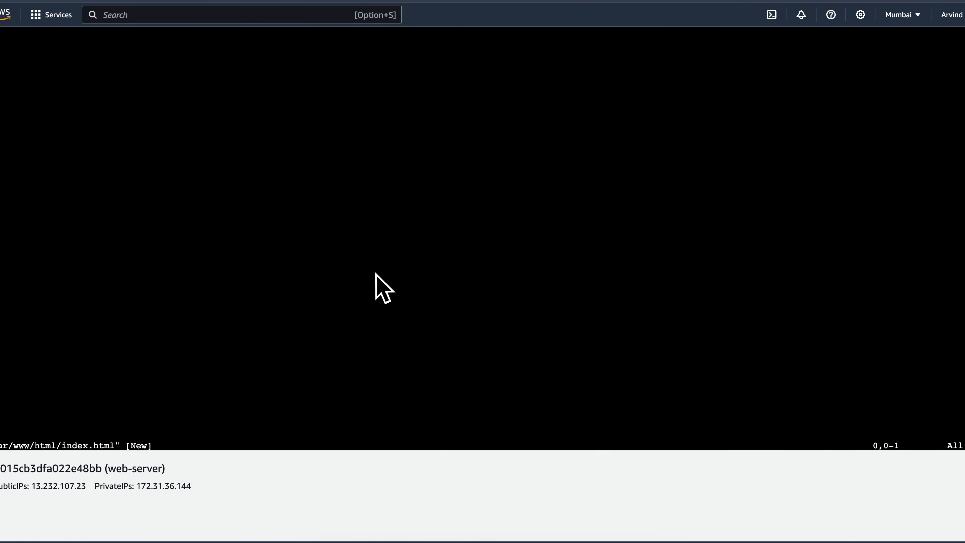
key("i")
key("super+v")
key("Escape")
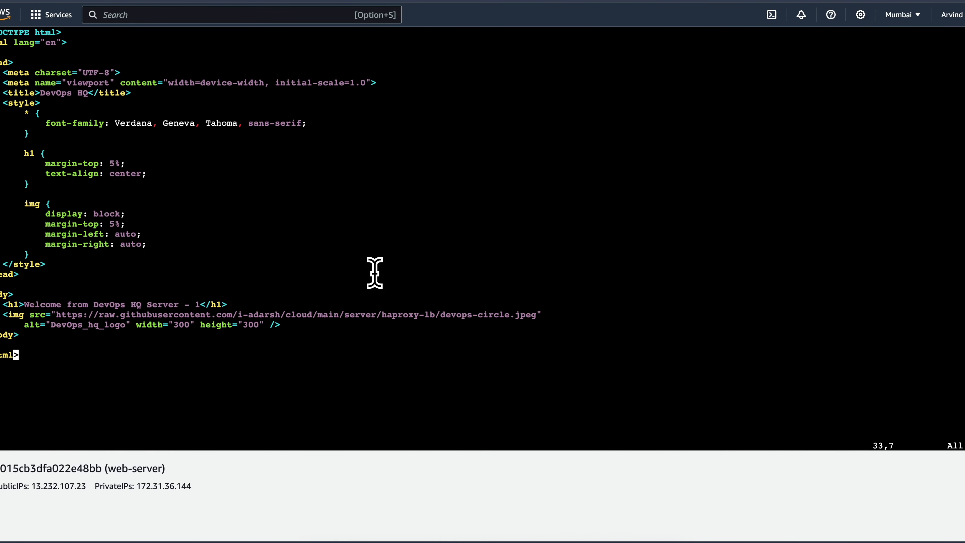
key("Up")
key("Up")
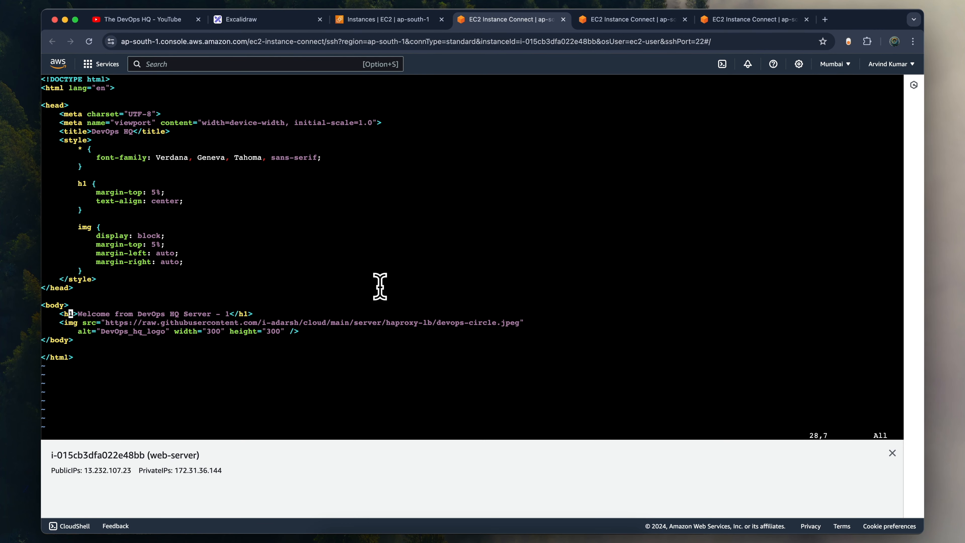
- Try to save /var/www/html/index.html and exit vim with :wq
key("shift+semicolon")
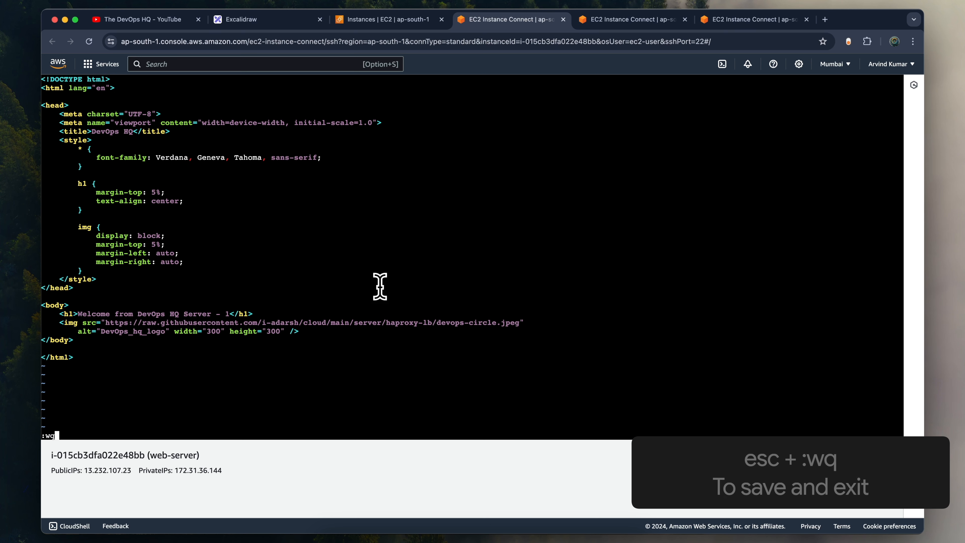
key("Return")
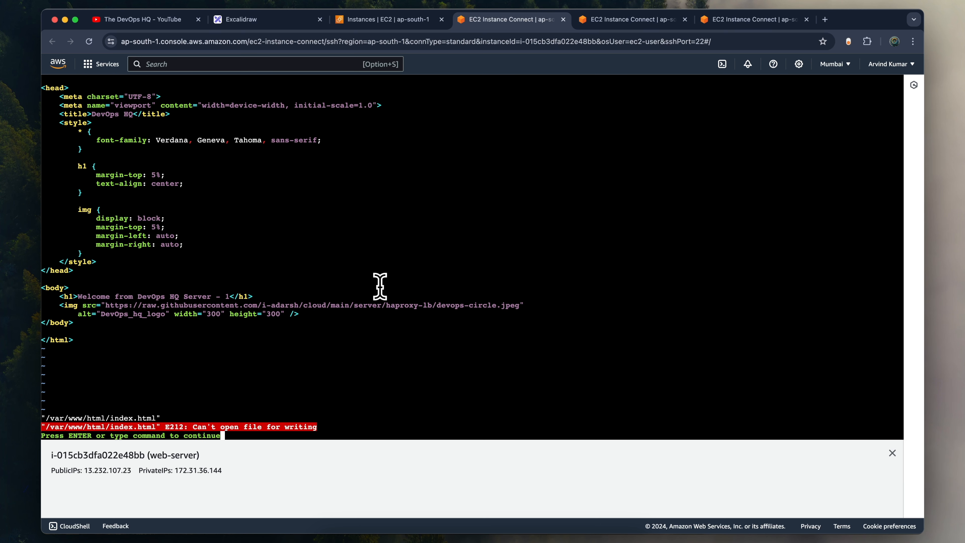
key("Return")
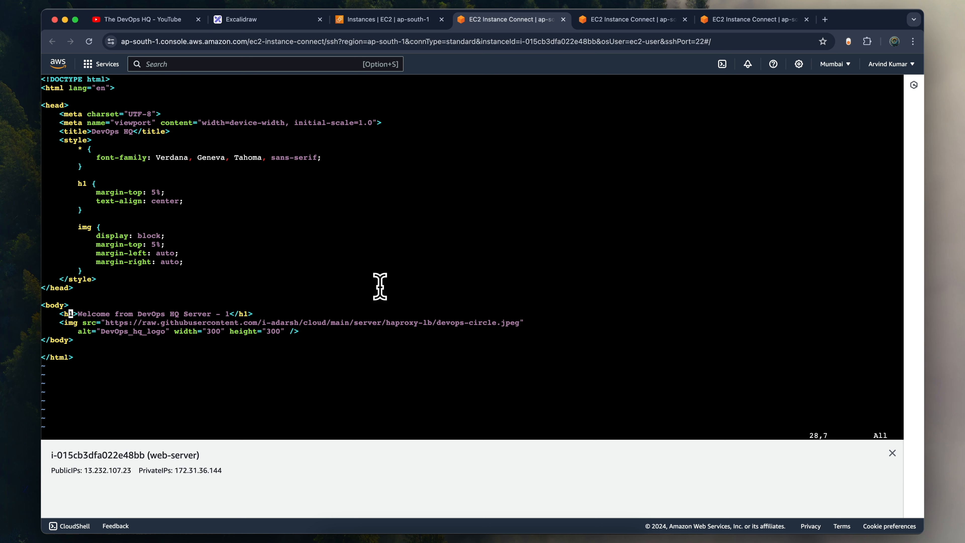
- Exit vim without saving using :q! and return to the shell prompt
key("shift+semicolon")
key("Escape")
key("shift+semicolon")
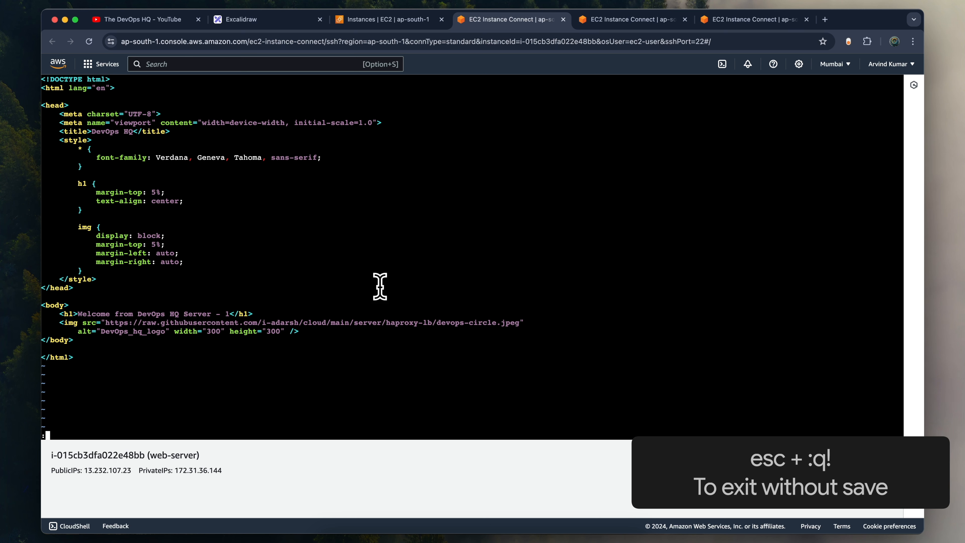
type("q!")
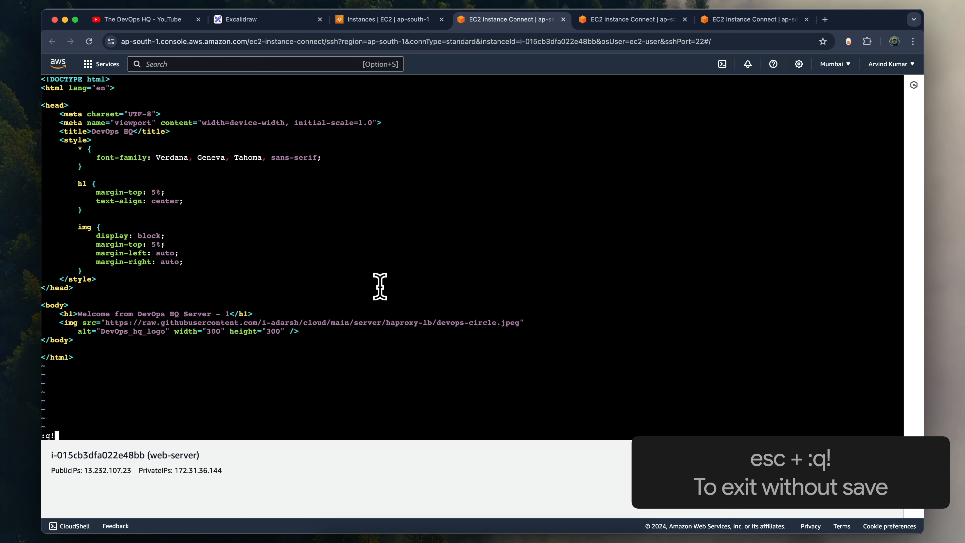
key("Return")
key("Return")
key("Return")
- Reopen the file with sudo vim /var/www/html/index.html, paste the copied HTML page, and save and exit with :wq
key("Up")
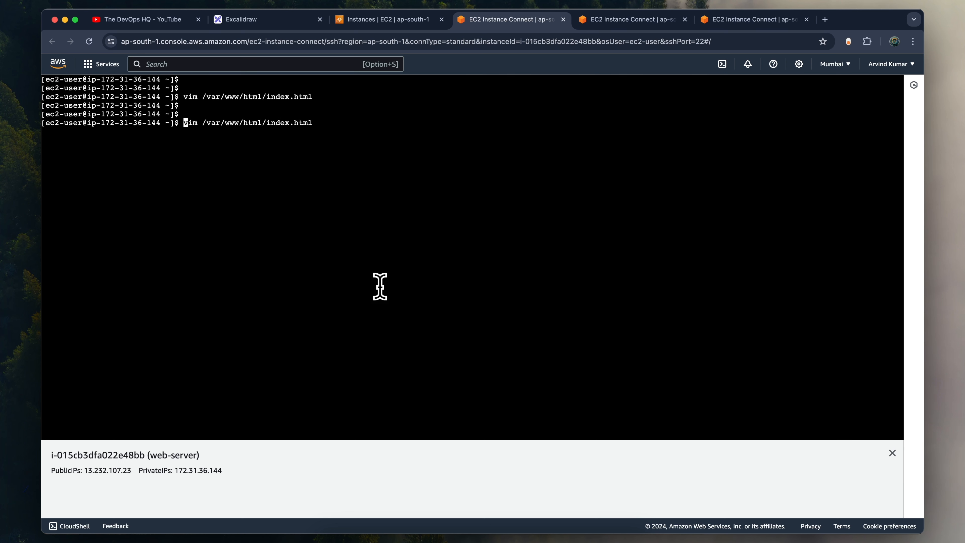
type("sudo ")
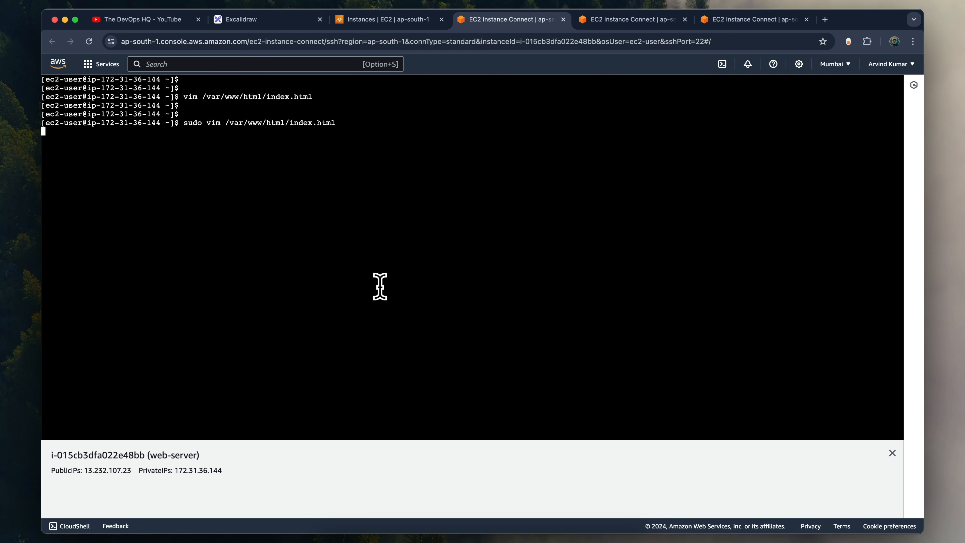
type("i")
key("super+v")
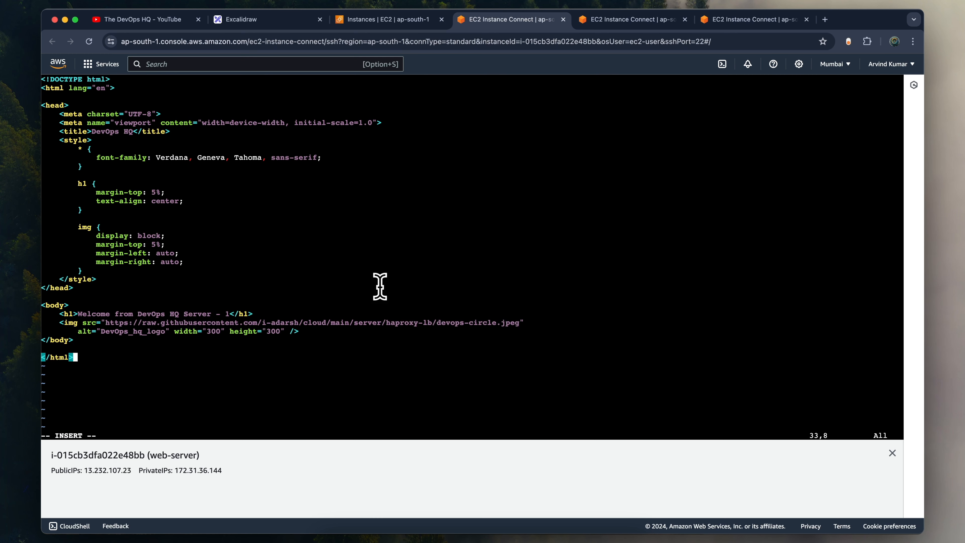
key("Escape")
key("shift+semicolon")
type("wq")
key("Return")
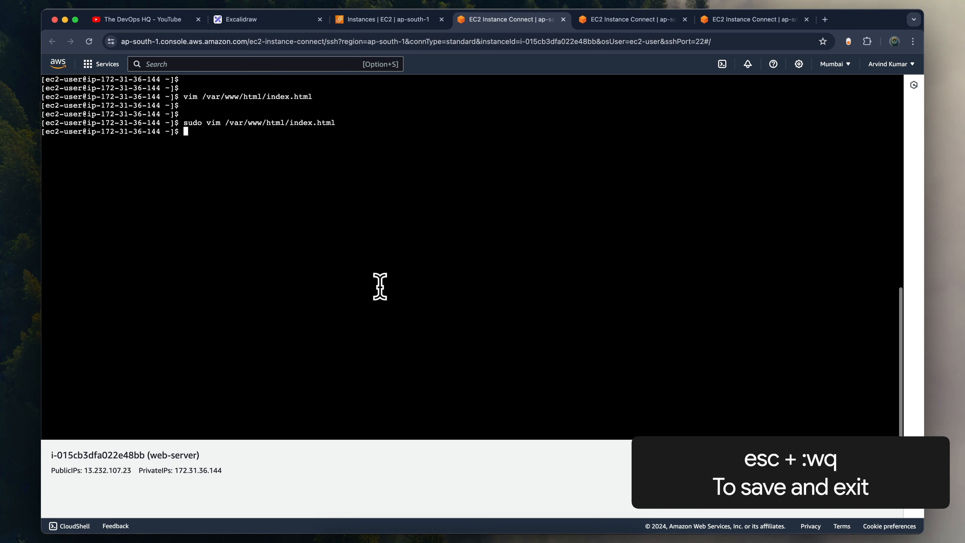
- In the i-05dcde06e29a9231d session, clear the terminal and open /var/www/html/index.html with sudo vim
left_click(608, 20)
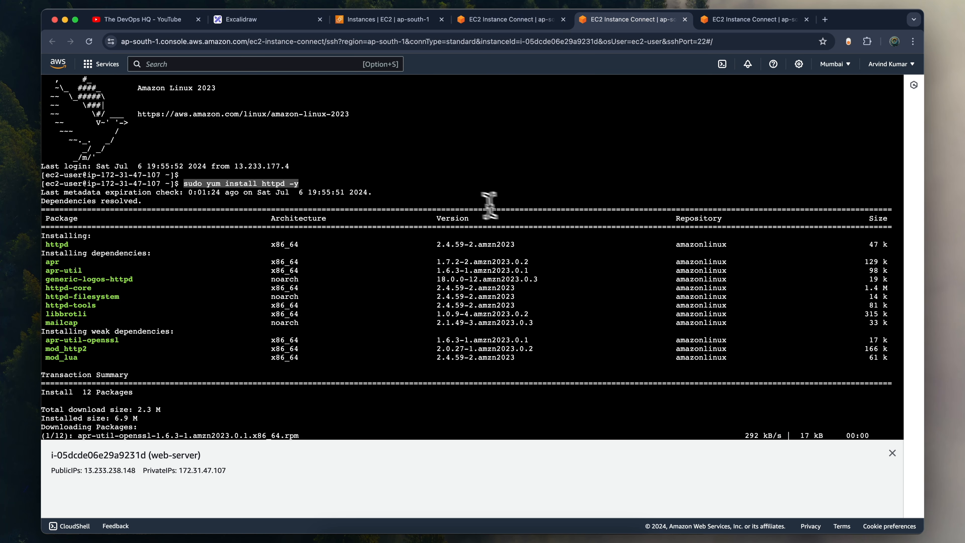
key("ctrl+l")
key("Return")
key("Return")
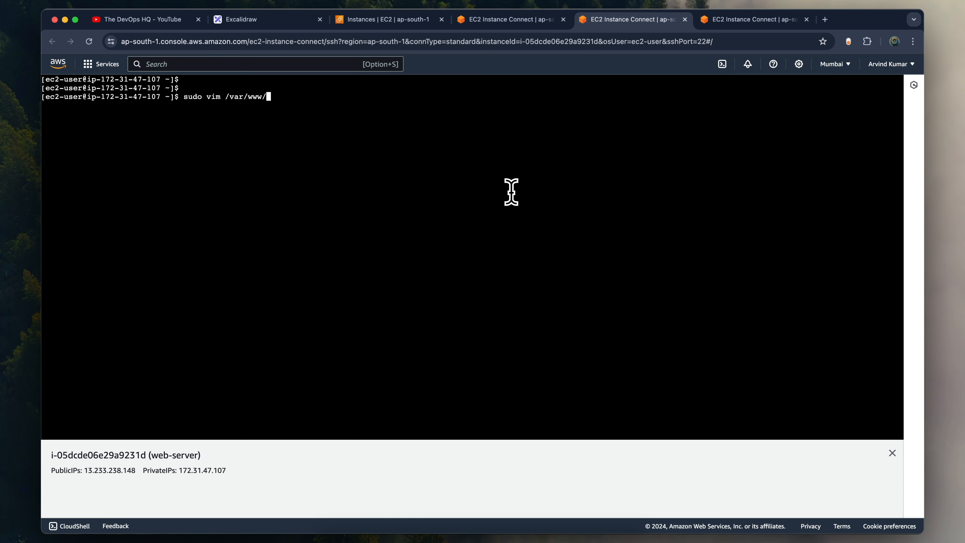
type("html/index.html")
key("Return")
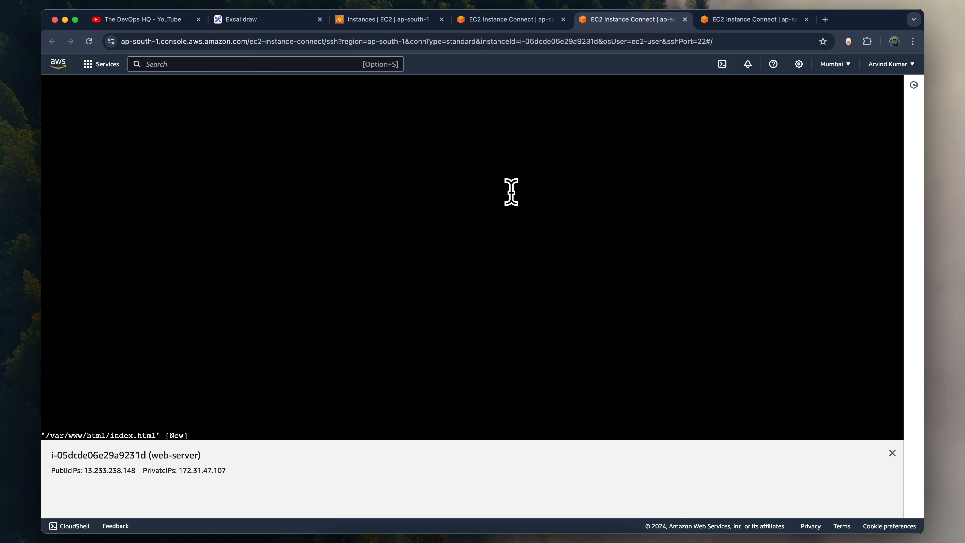
- Paste the copied HTML page and change its heading to "Welcome from DevOps HQ Server - 2"
key("i")
key("super+v")
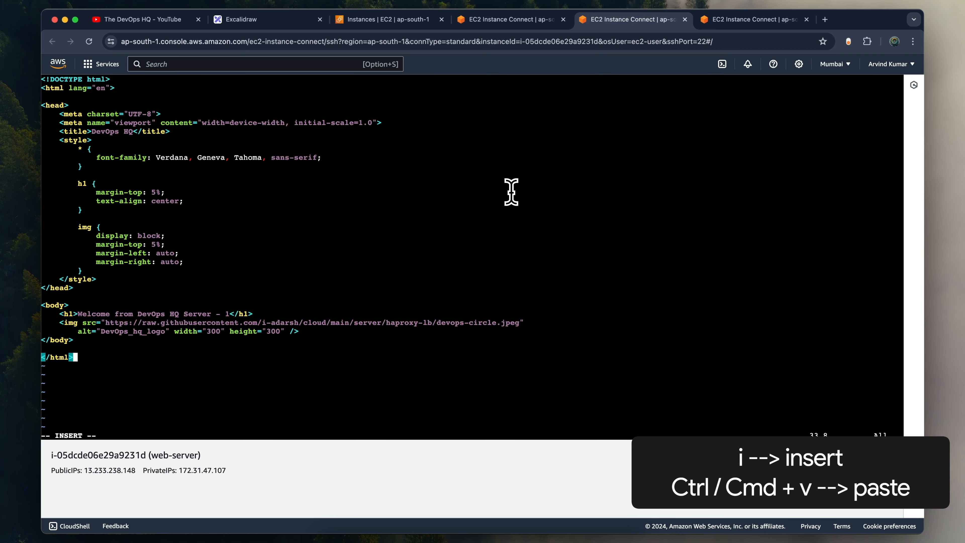
key("Up")
key("Up")
key("Up")
key("Up")
key("Up")
key("Right")
key("Right")
key("Right")
key("Right")
key("Right")
key("Right")
key("Right")
key("Right")
key("Right")
key("Right")
key("Right")
key("Right")
key("Right")
key("Right")
key("Right")
key("Right")
key("Right")
key("Right")
key("Right")
key("Right")
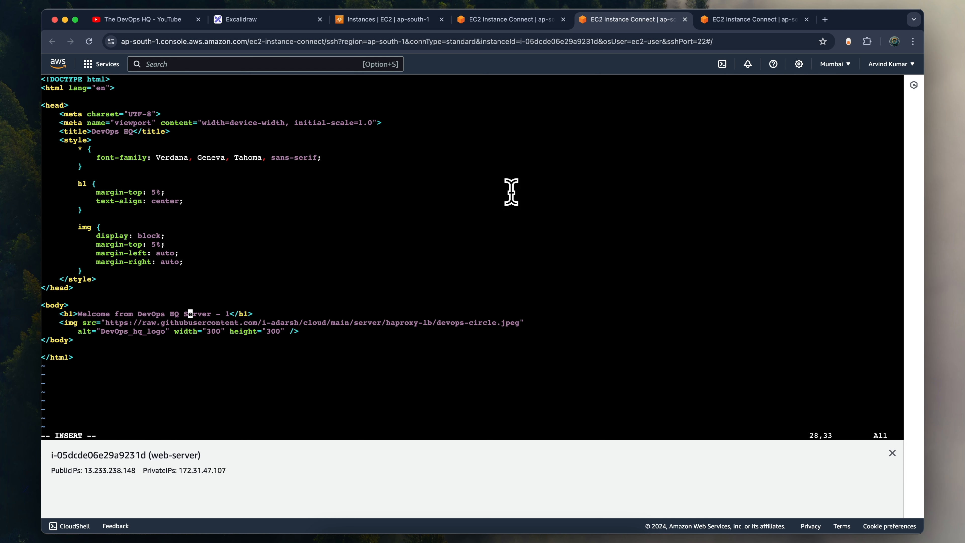
key("Right")
key("Right")
key("Right")
key("BackSpace")
type("2")
- Save the Server - 2 page and exit vim with :wq
key("Escape")
type(":wq")
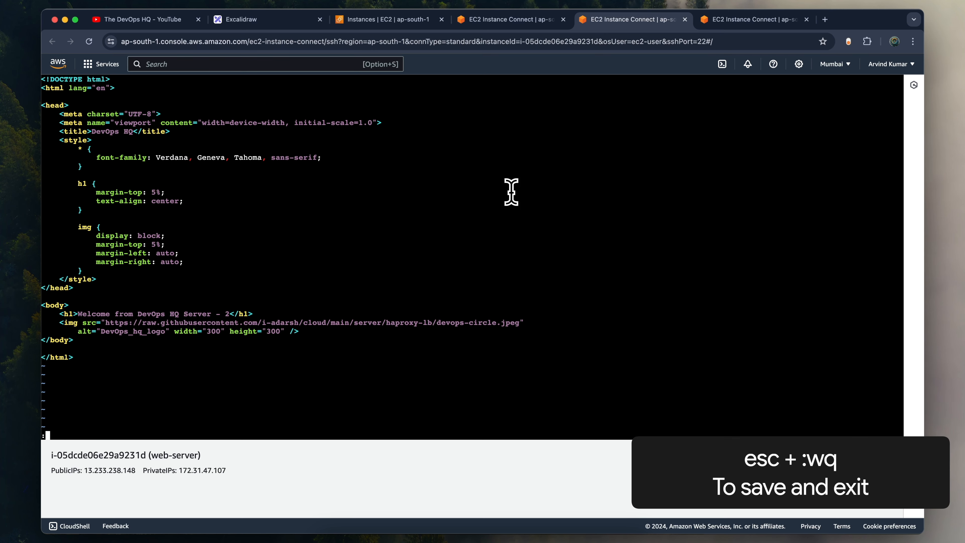
key("Return")
key("Return")
key("Return")
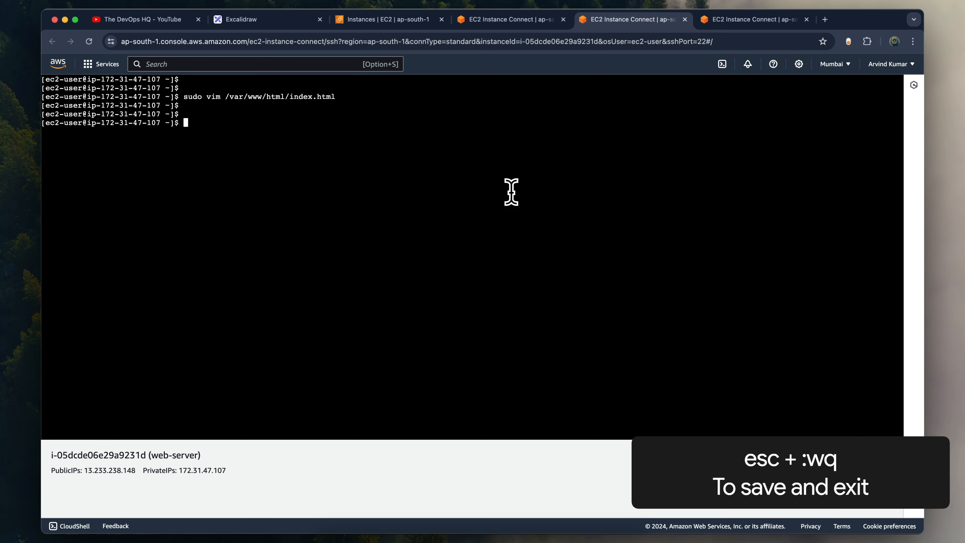
- In the i-0c5b9c323f66ac6d5 session, clear the terminal and open /var/www/html/index.html with sudo vim
key("ctrl+Tab")
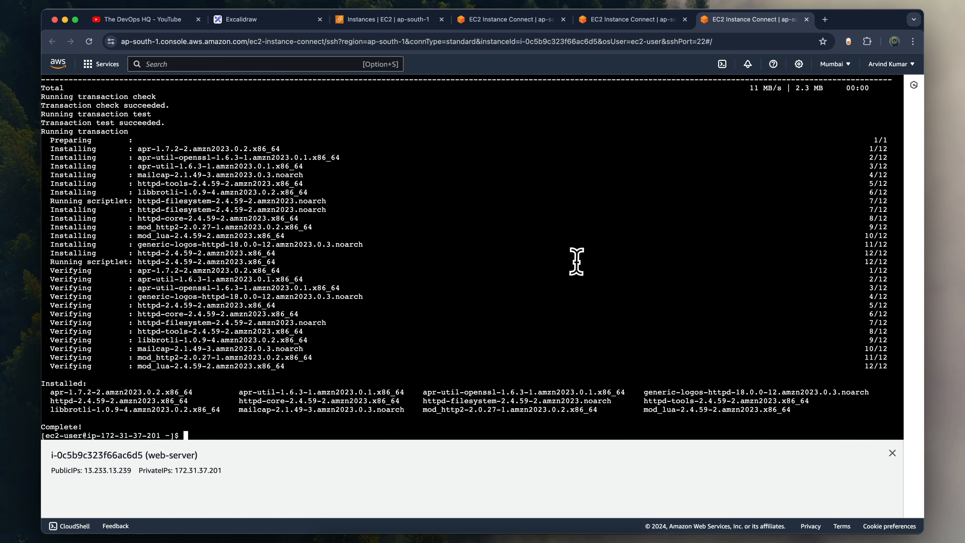
key("ctrl+l")
key("Return")
key("Return")
type("sud")
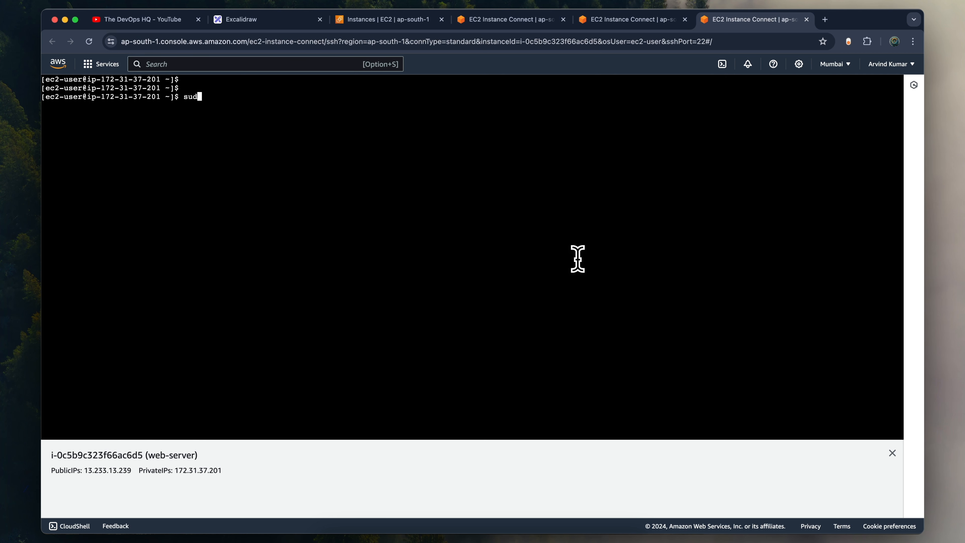
type("o vim /var/www/h")
key("Tab")
type("index.html")
key("Return")
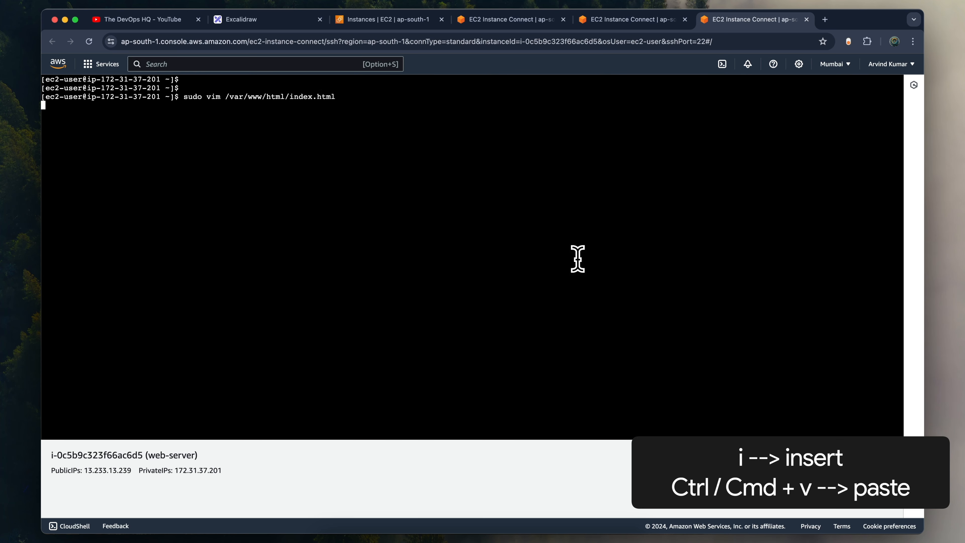
- Paste the copied HTML page and change its heading to "Welcome from DevOps HQ Server - 3"
key("i")
key("super+v")
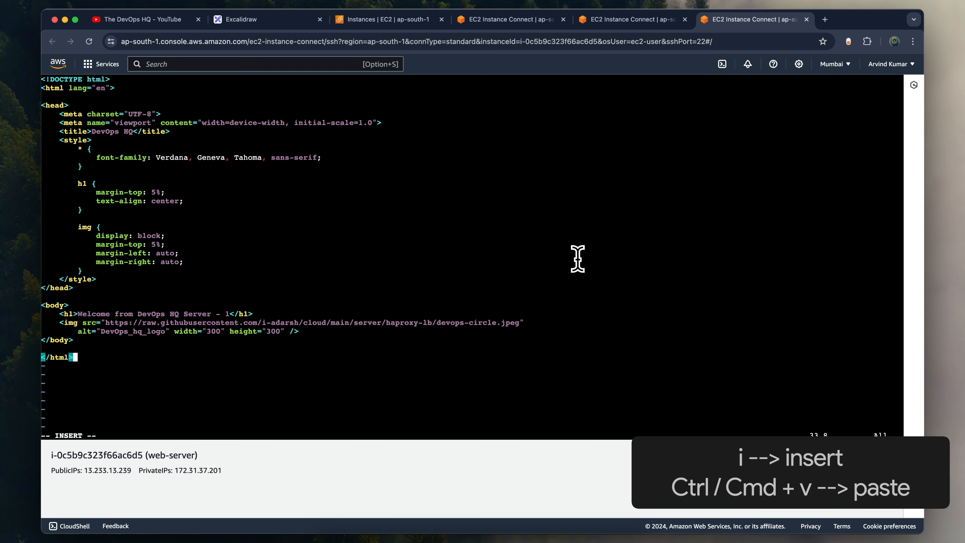
key("Up")
key("Up")
key("Up")
key("Up")
key("Up")
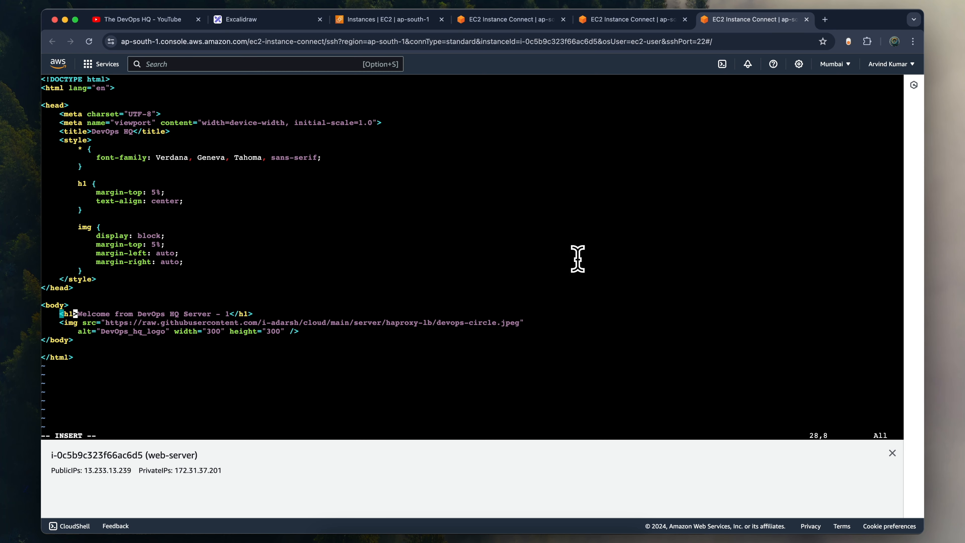
key("Right")
key("Right")
key("Right")
key("Right")
key("Right")
key("Right")
key("Right")
key("Right")
key("Right")
key("Right")
key("Right")
key("Right")
key("Right")
key("Right")
key("Right")
key("Right")
key("Right")
key("Right")
key("Right")
key("Right")
key("Right")
key("Right")
key("Right")
key("Right")
key("Right")
key("Right")
key("Right")
key("BackSpace")
type("3")
- Save the Server - 3 page and exit vim with :wq
key("Escape")
type(":wq")
key("Return")
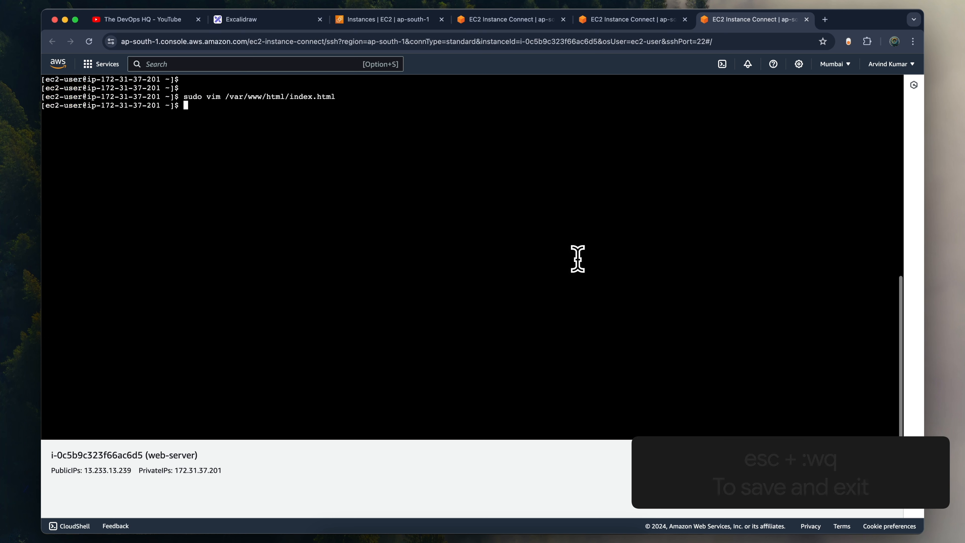
key("Return")
key("Return")
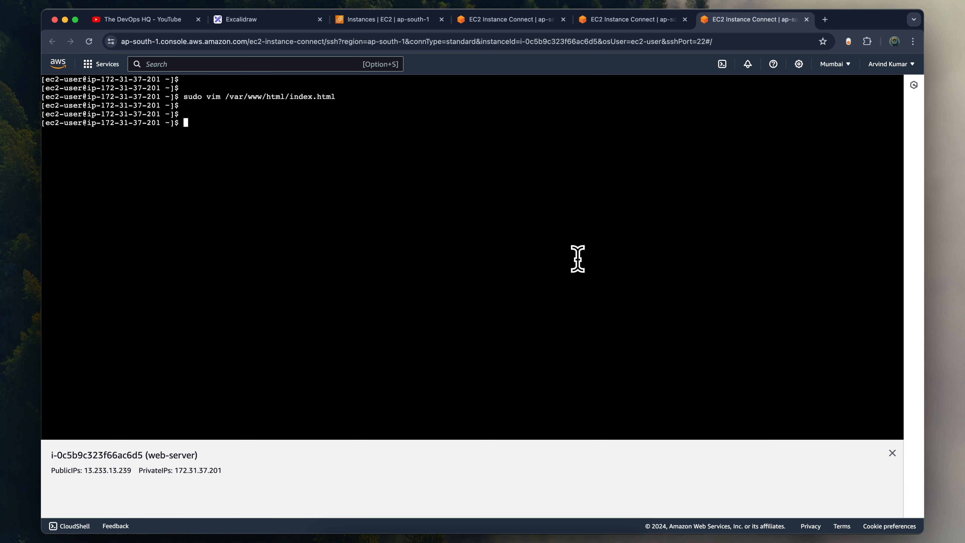